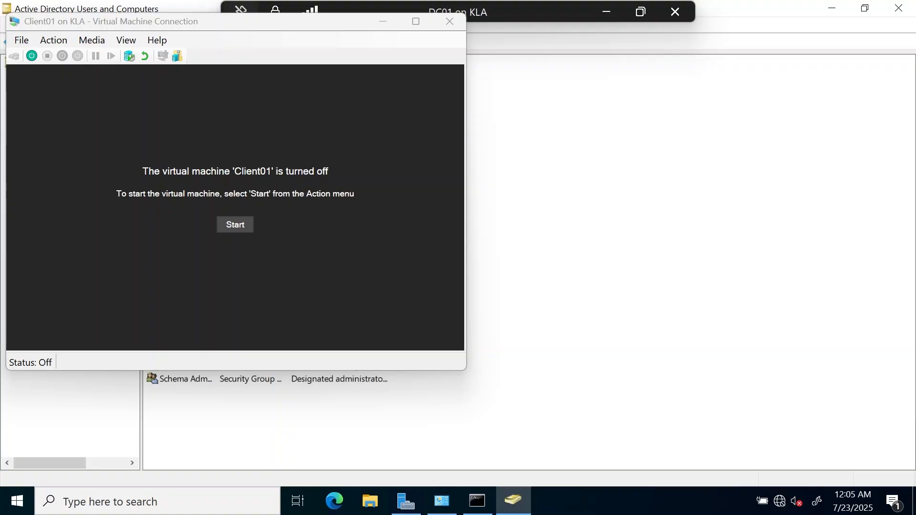
Step: Start the Client01 VM, show it full screen, and dismiss the connection settings prompt
left_click(232, 229)
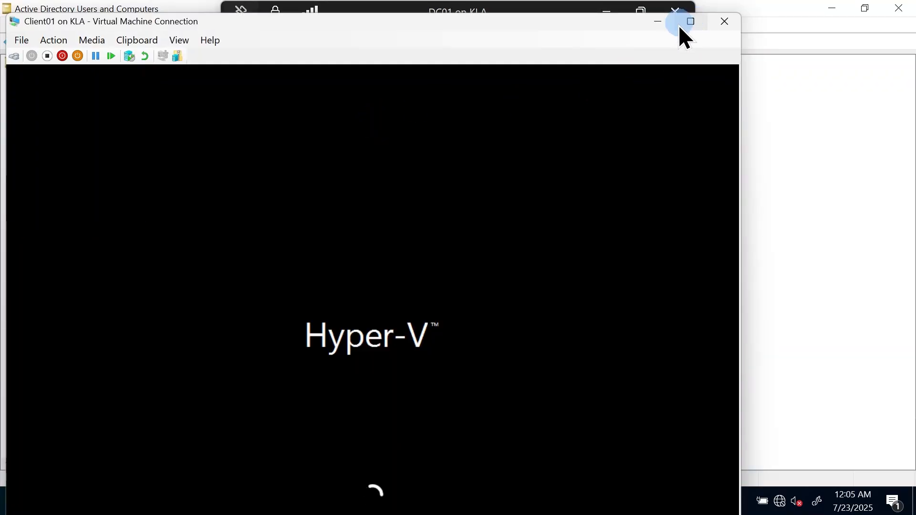
left_click(693, 24)
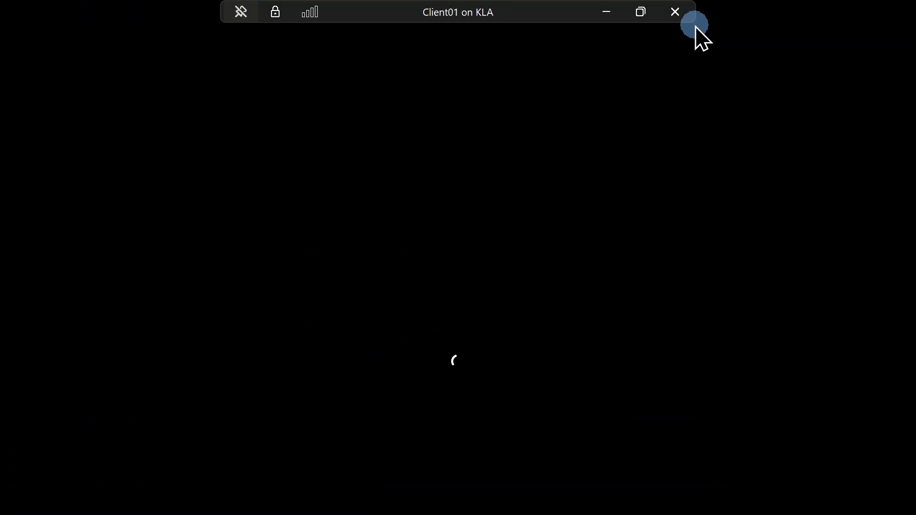
left_click(501, 306)
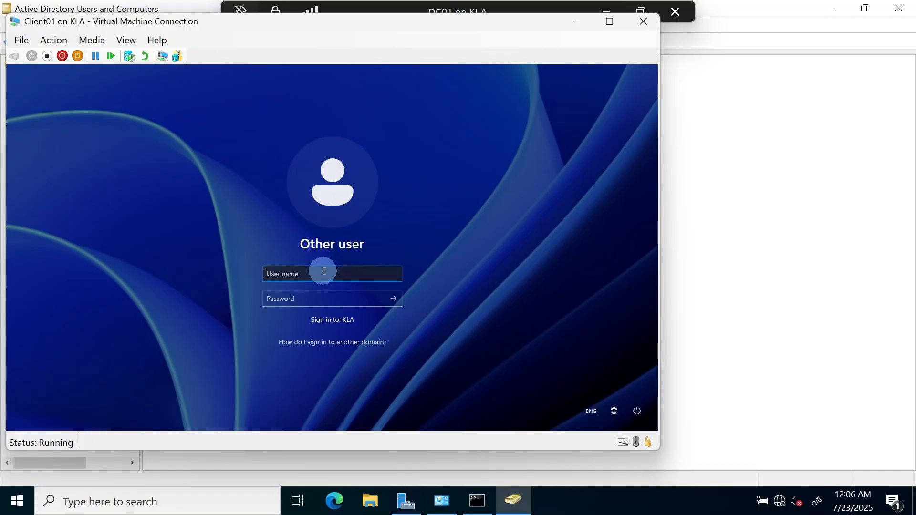
Step: Sign in to Client01 as the domain user, retrying with a different password after the error
type("louise")
key("BackSpace")
key("BackSpace")
key("BackSpace")
key("BackSpace")
key("BackSpace")
key("BackSpace")
type("paul")
key("Tab")
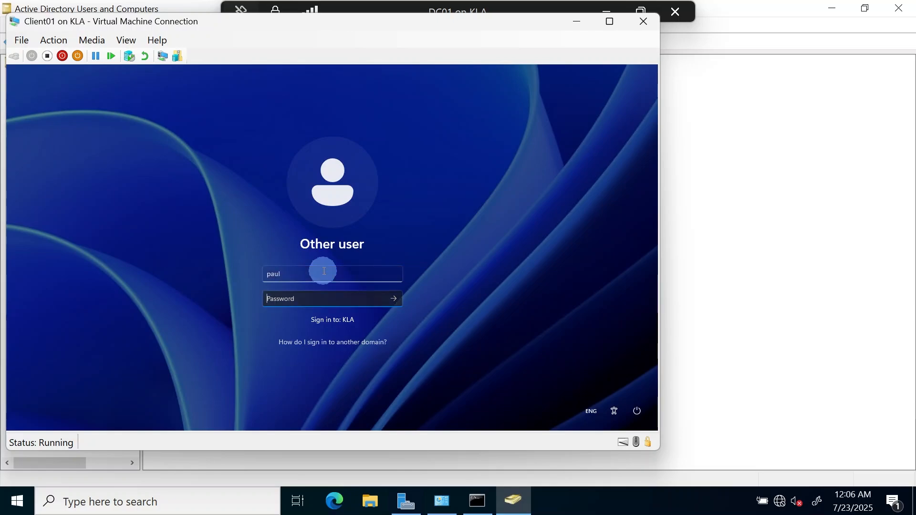
type("12345678")
key("Return")
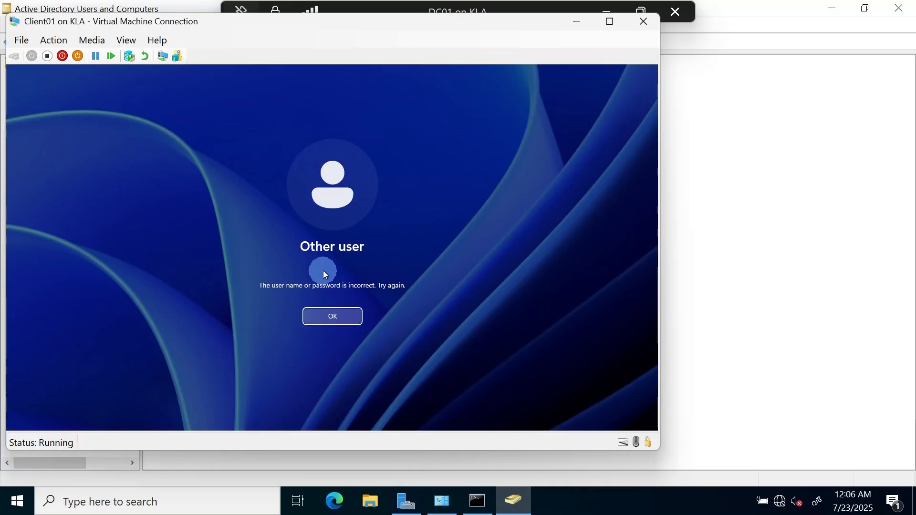
key("Return")
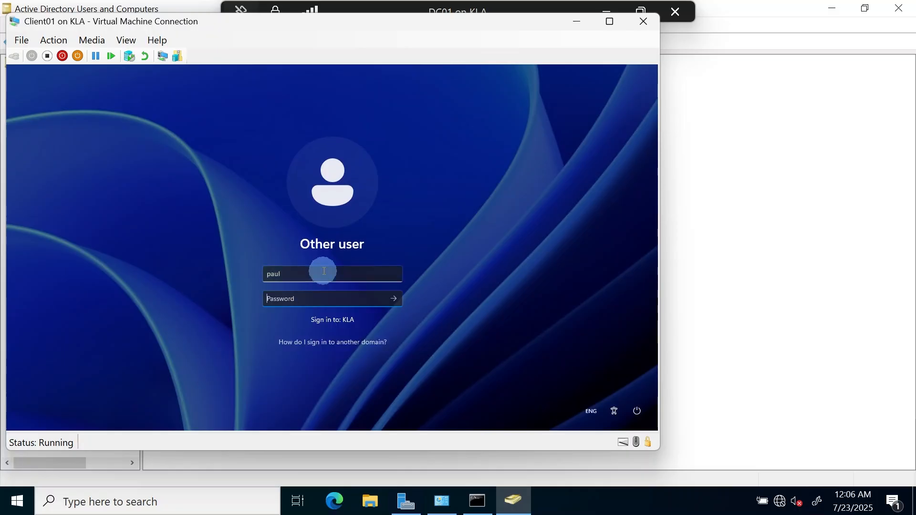
type("123456789012")
key("Return")
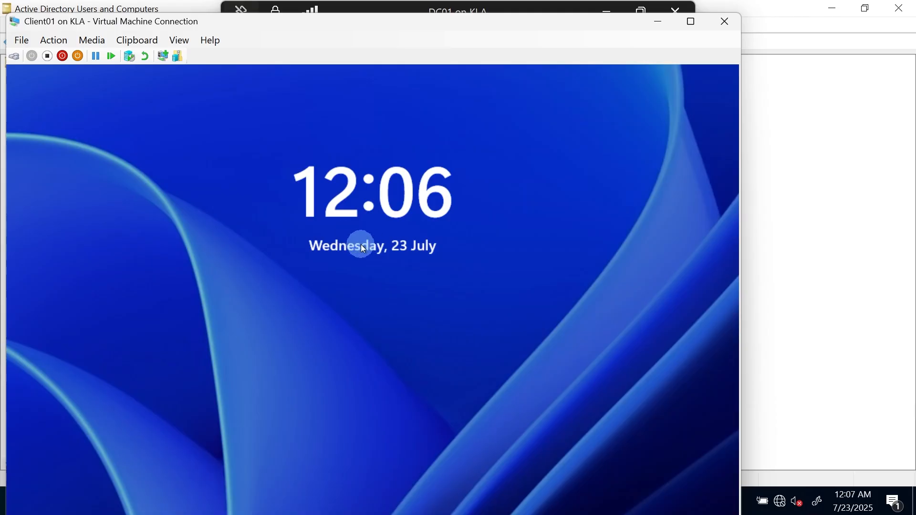
Step: Dismiss the lock screen, make the VM full screen, and choose Other user
left_click(360, 244)
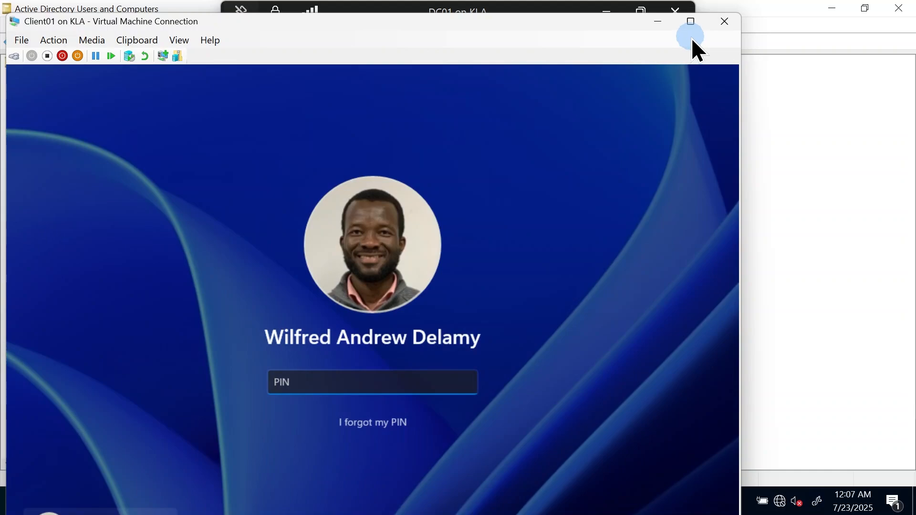
left_click(691, 21)
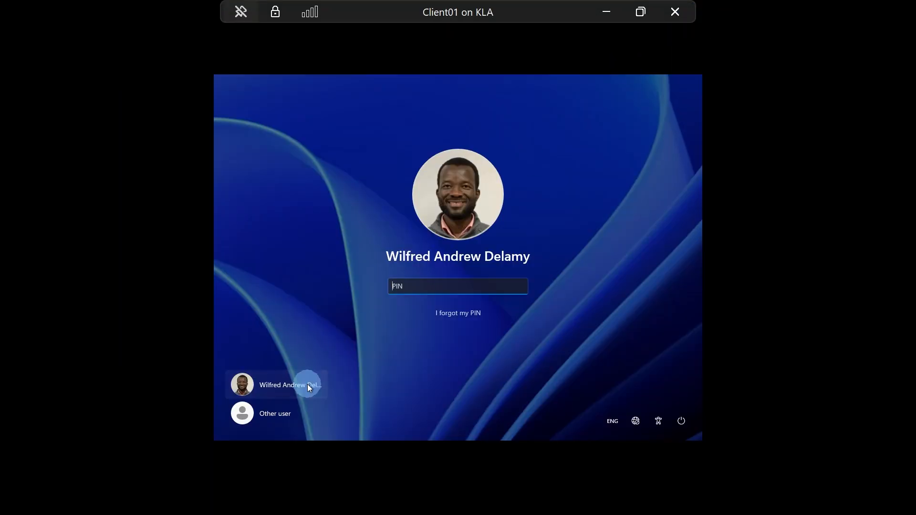
left_click(271, 416)
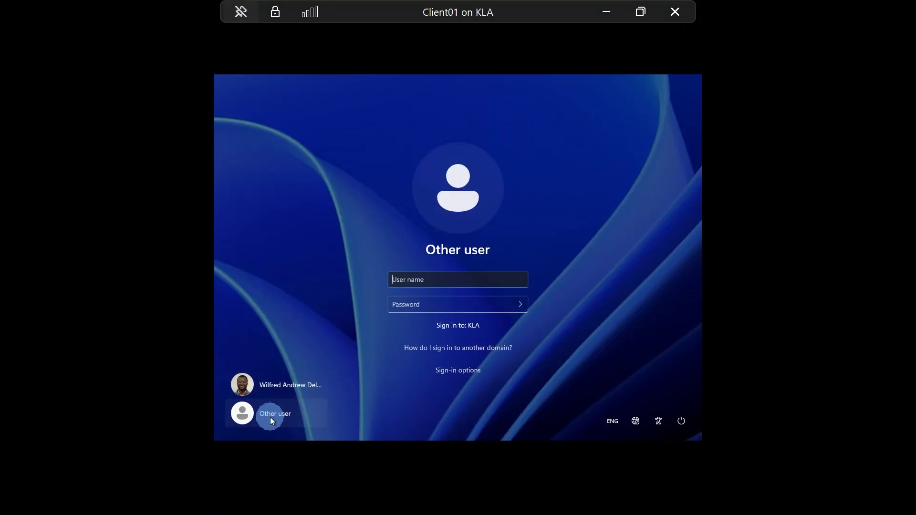
Step: Enter the domain user's credentials and accept the password-must-be-changed notice
type("paul")
key("Tab")
type("••••••")
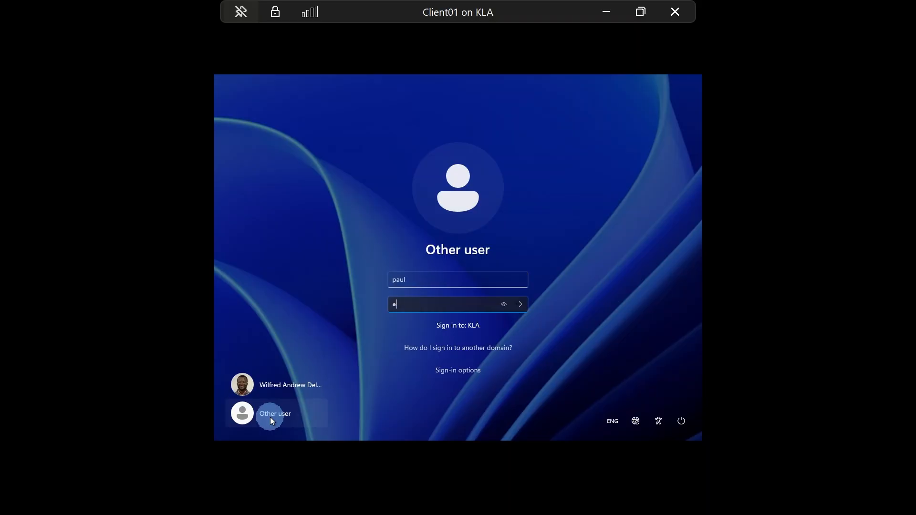
type("••••••")
key("Return")
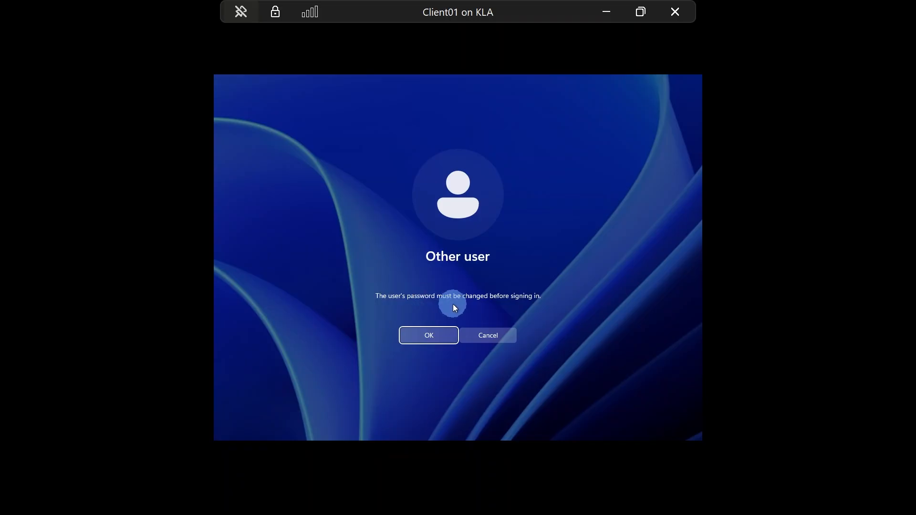
left_click(426, 336)
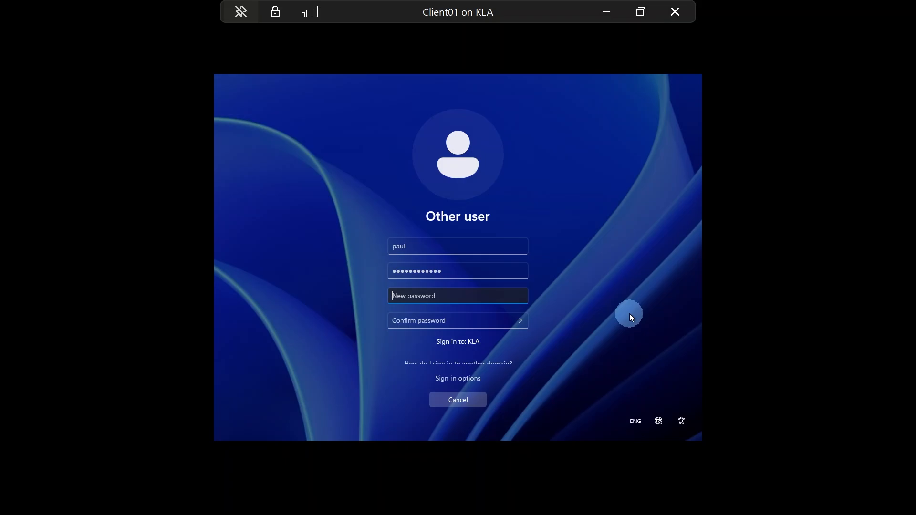
Step: Enter and confirm a new password for the domain user, then acknowledge the change
type("*************")
key("Tab")
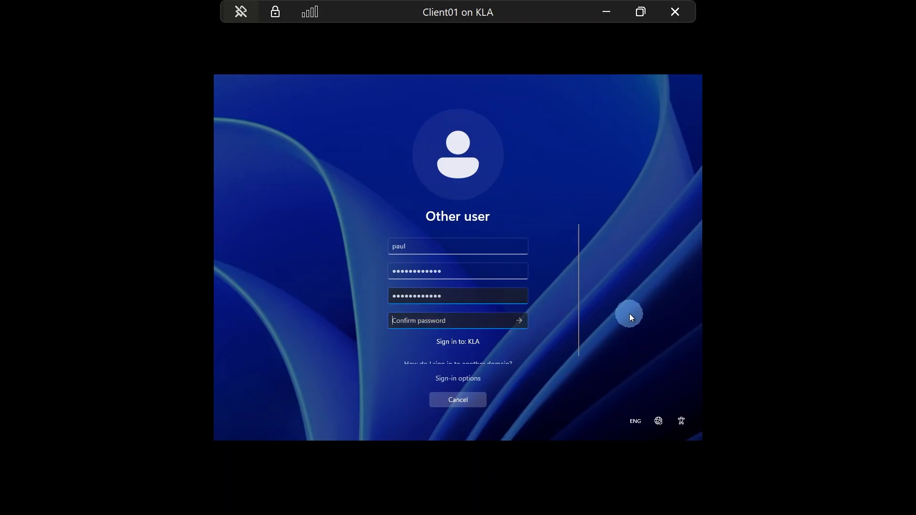
type("************")
left_click(517, 322)
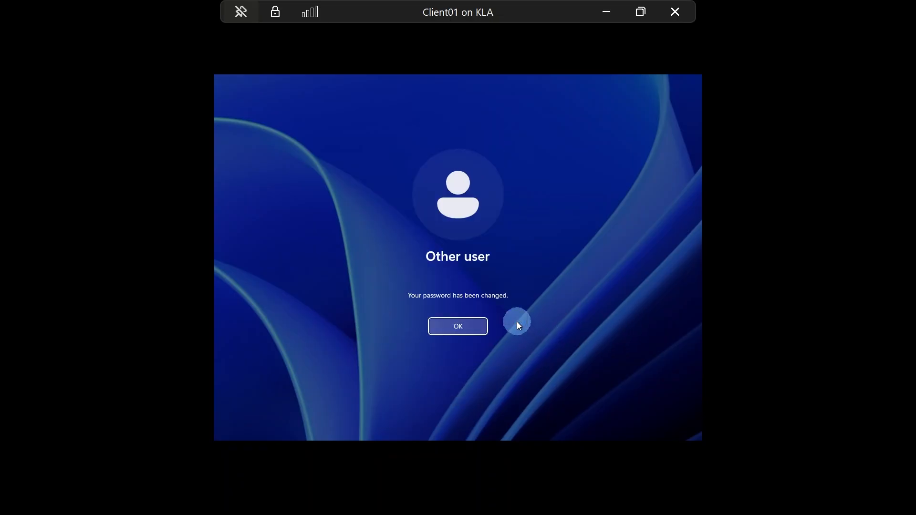
left_click(461, 325)
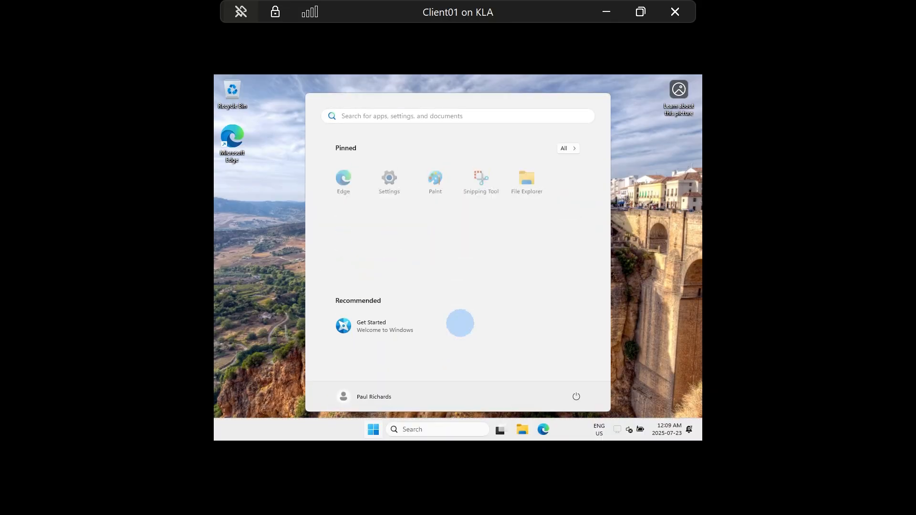
Step: Use the Start menu account options to choose Switch user
left_click(279, 283)
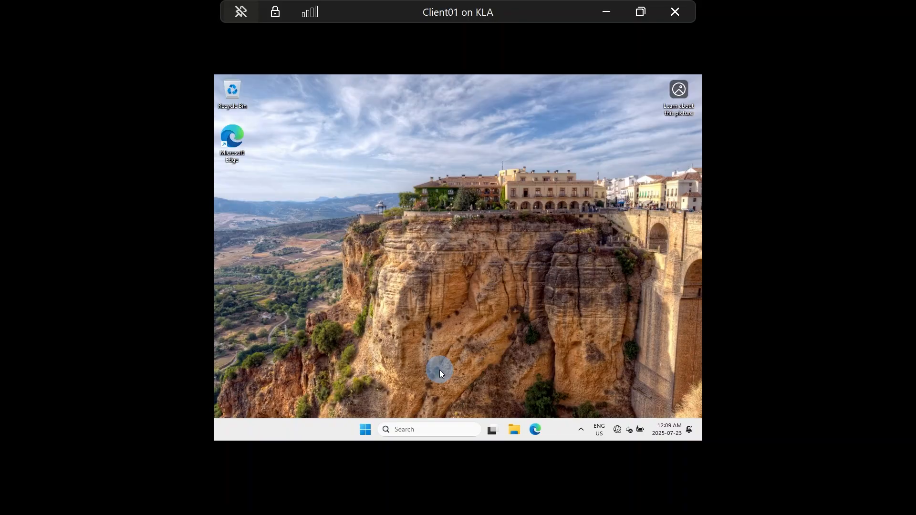
left_click(365, 428)
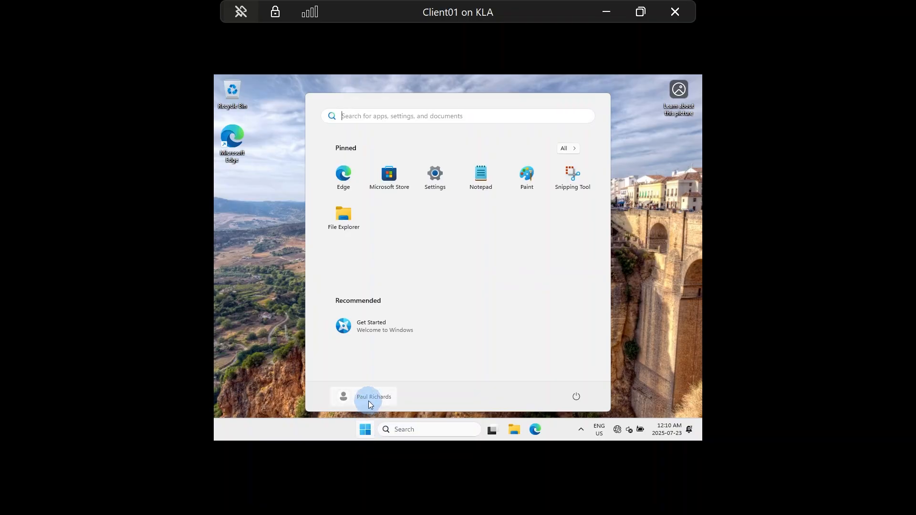
left_click(368, 401)
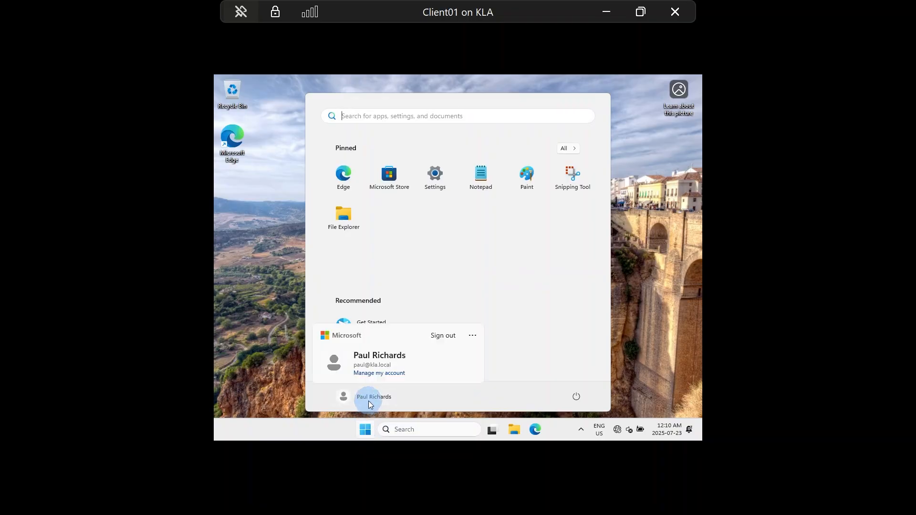
left_click(476, 338)
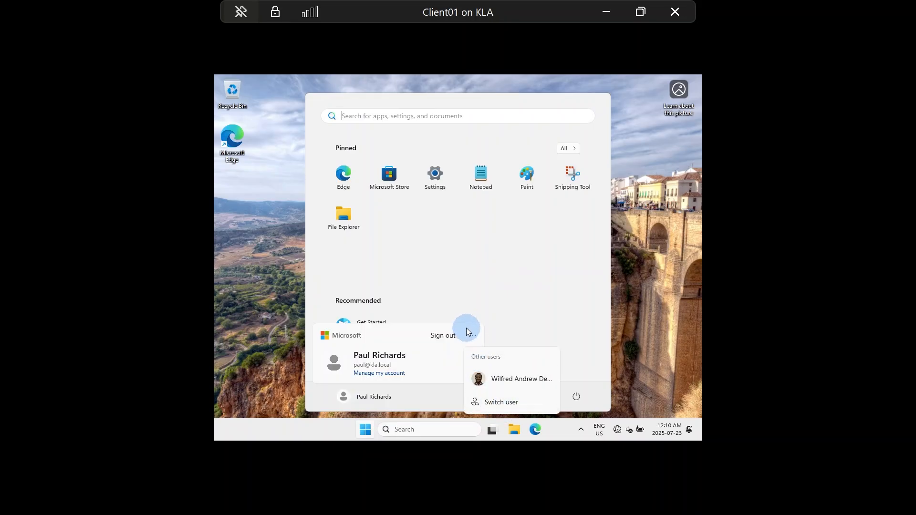
left_click(490, 404)
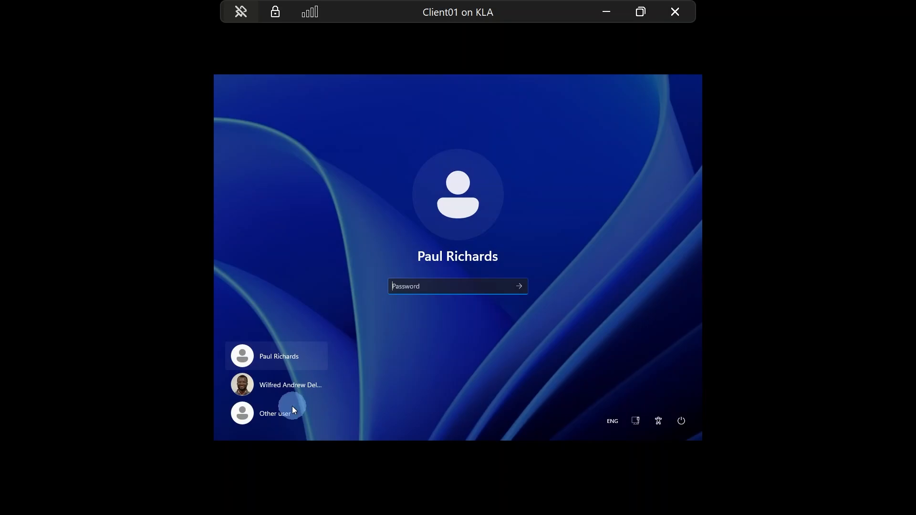
Step: Sign in as the second domain user via Other user, then take the VM out of full screen
left_click(271, 413)
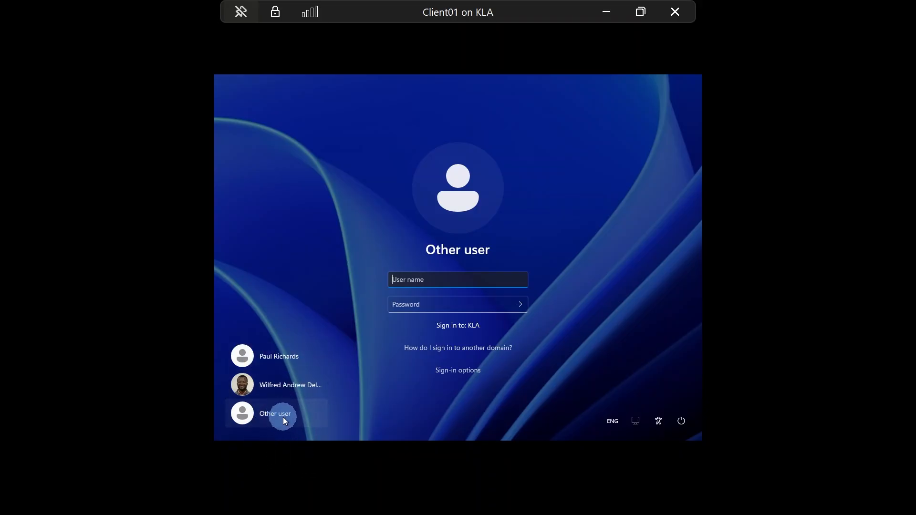
left_click(426, 283)
type("louise")
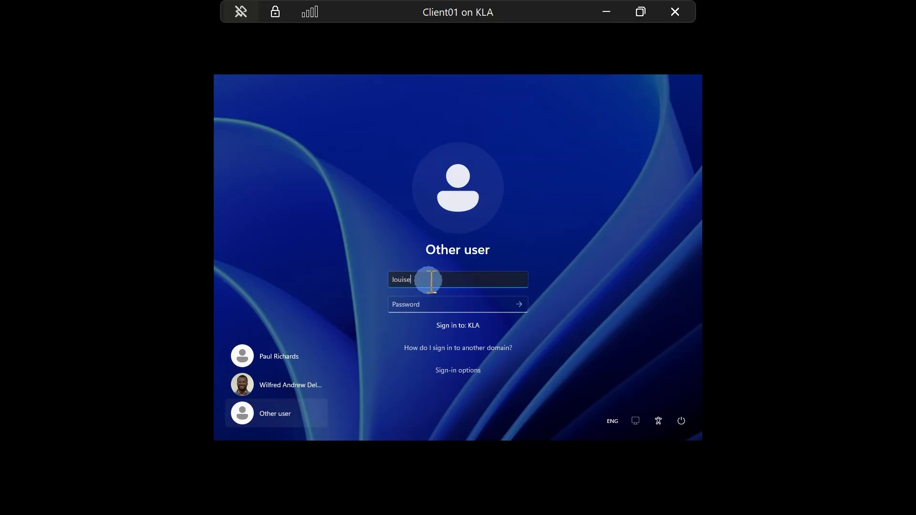
key("Tab")
type("*********")
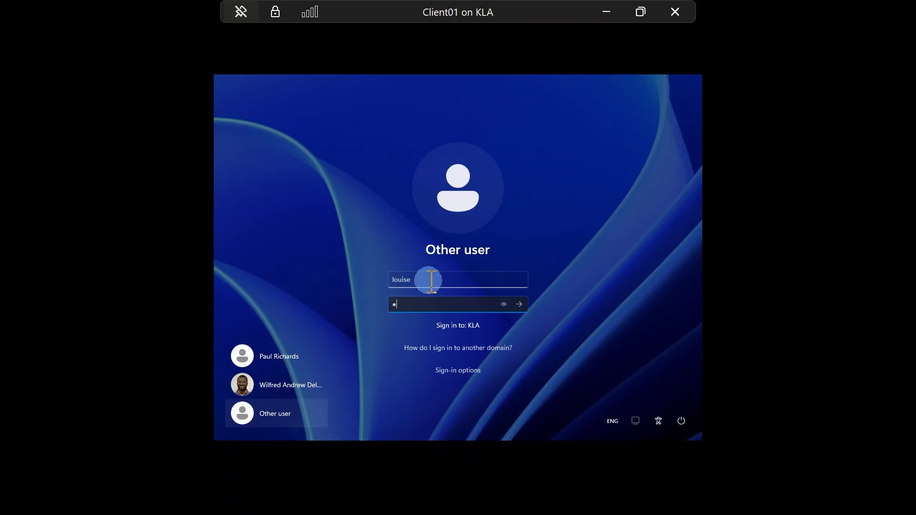
key("Caps_Lock")
type("***")
key("Return")
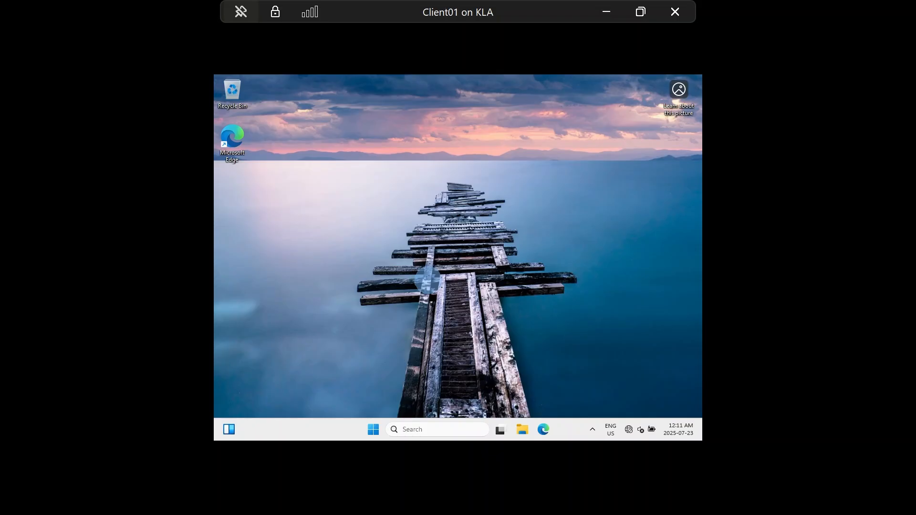
left_click(641, 20)
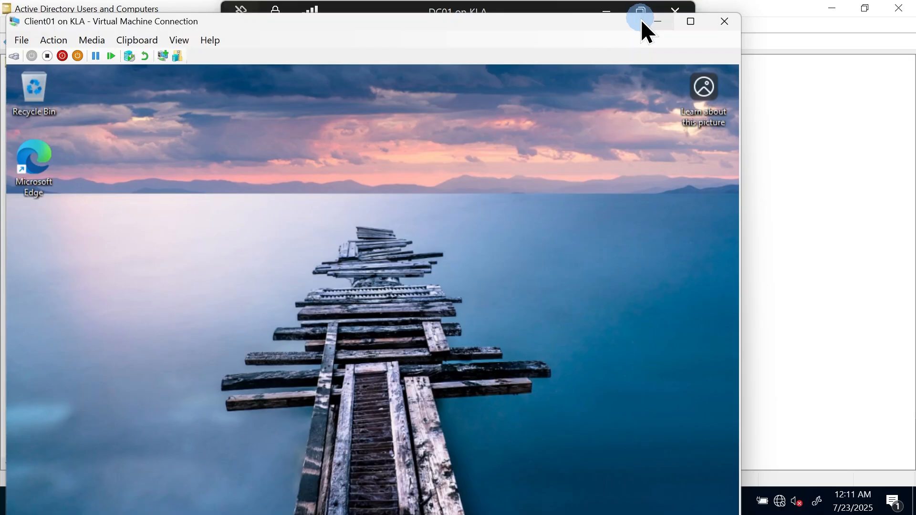
Step: Minimize Active Directory Users and Computers, Server Manager, Command Prompt and the firewall window
left_click(797, 56)
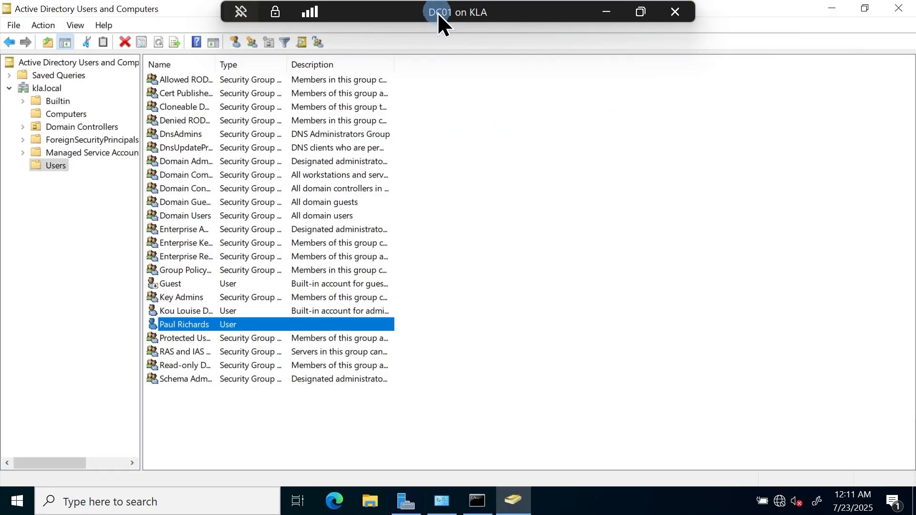
left_click(524, 506)
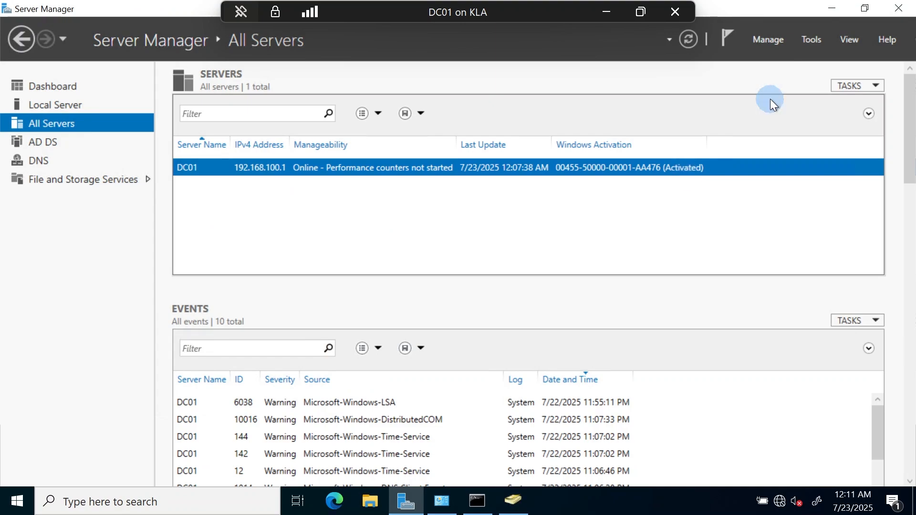
left_click(836, 7)
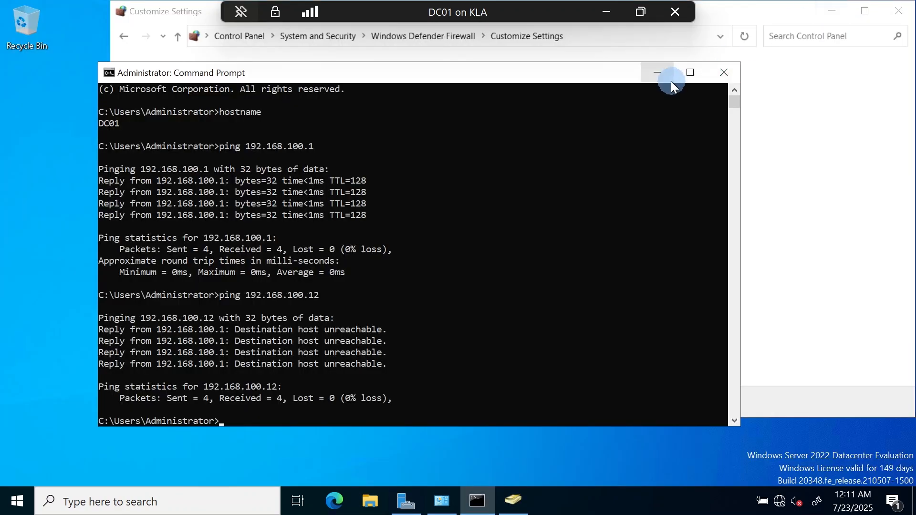
left_click(664, 79)
left_click(831, 14)
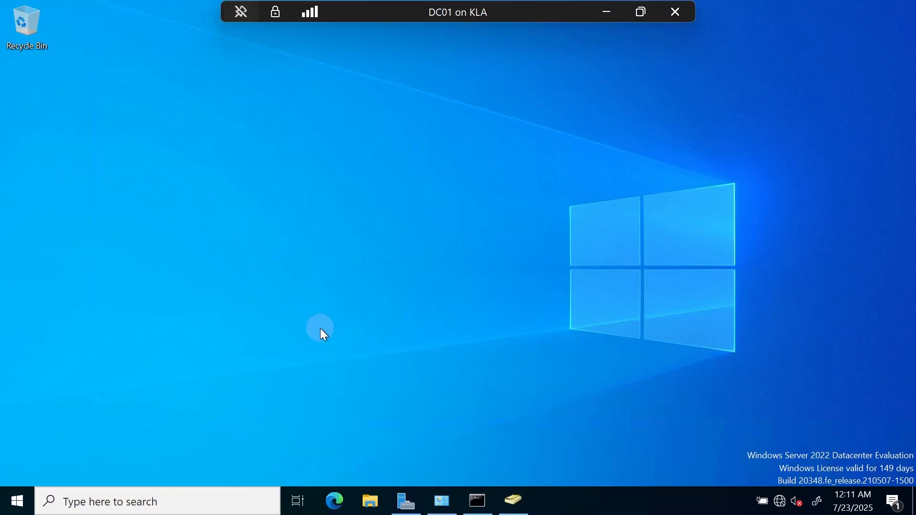
Step: Search the taskbar for mstsc and remote, then clear the search and open Run with Win+R
left_click(156, 505)
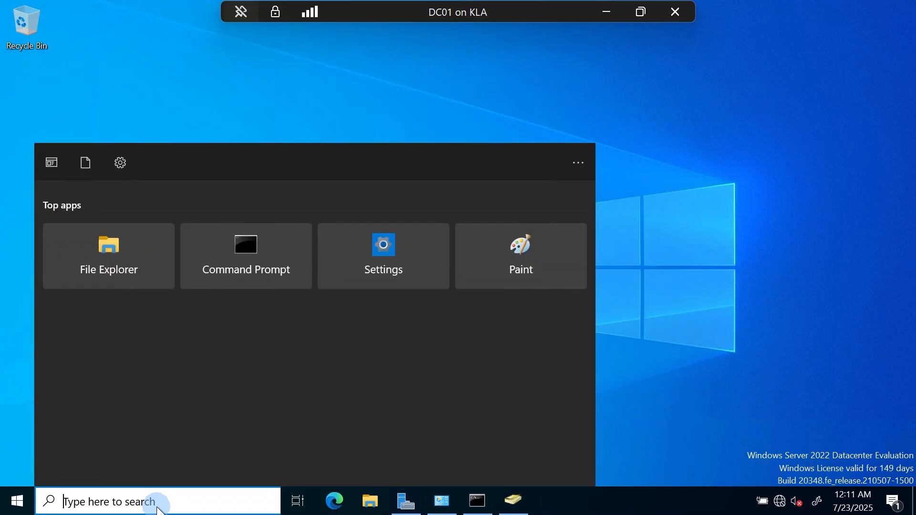
type("mstsc")
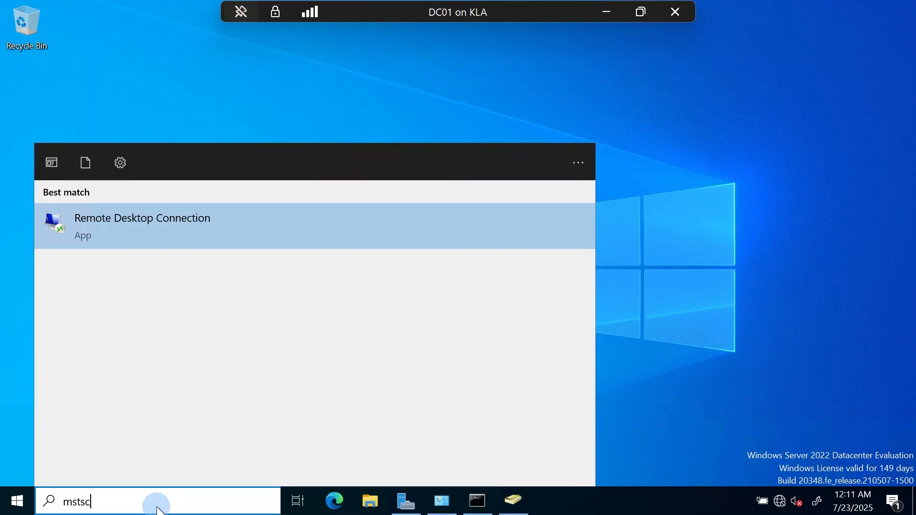
key("BackSpace")
key("BackSpace")
key("BackSpace")
key("BackSpace")
key("BackSpace")
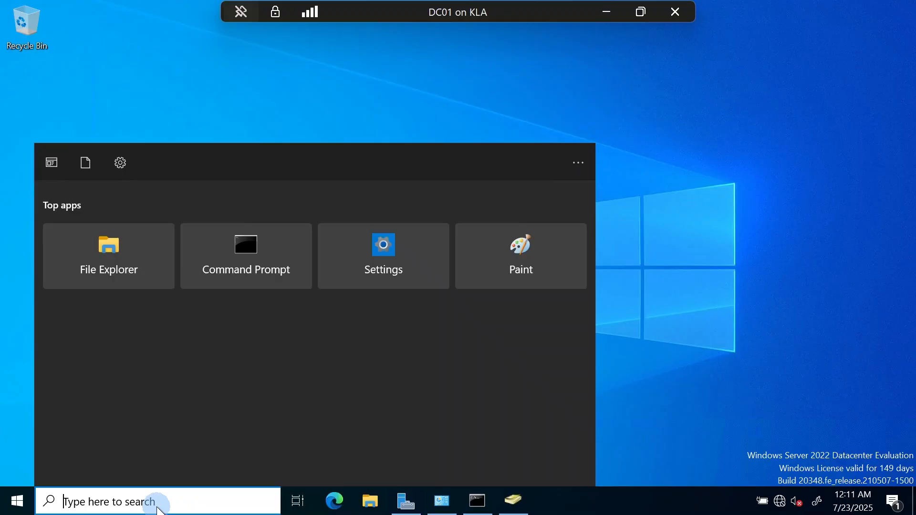
type("remote")
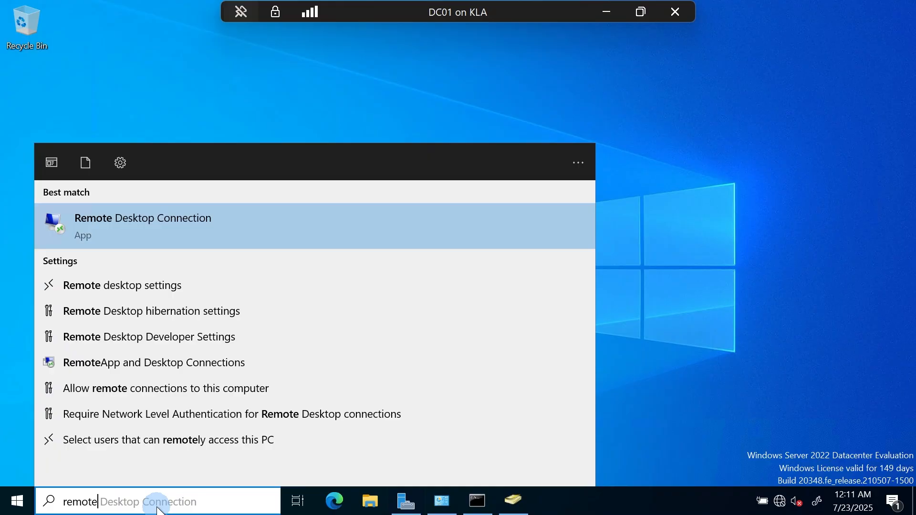
left_click(115, 215)
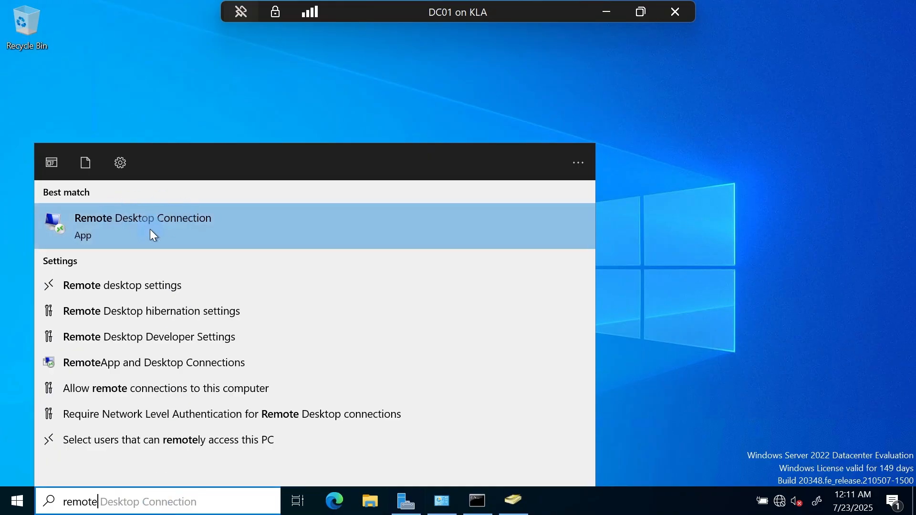
key("BackSpace")
key("BackSpace")
key("BackSpace")
key("BackSpace")
key("BackSpace")
key("BackSpace")
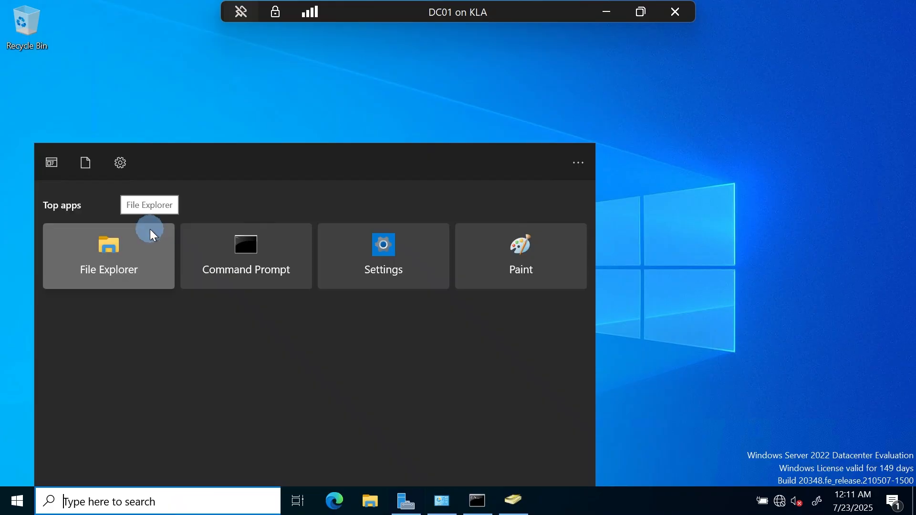
key("super+r")
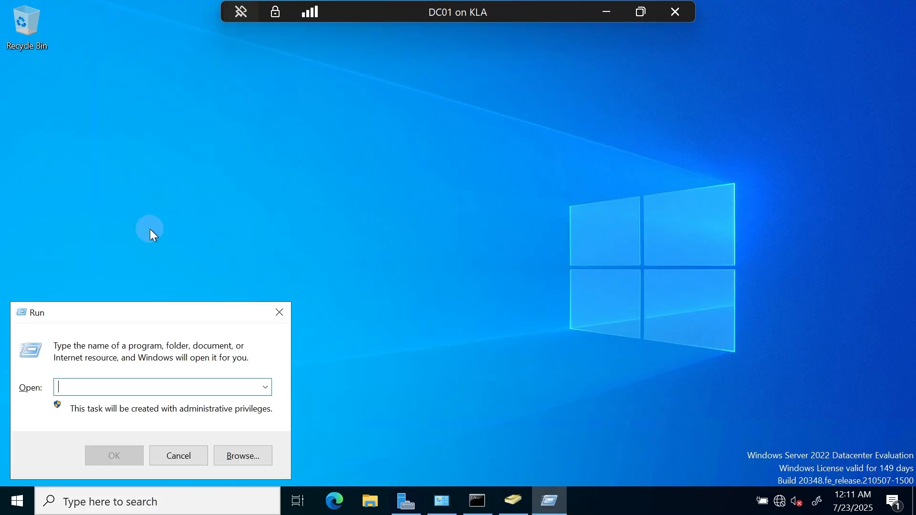
Step: Run mstsc to launch Remote Desktop Connection
type("mstsc")
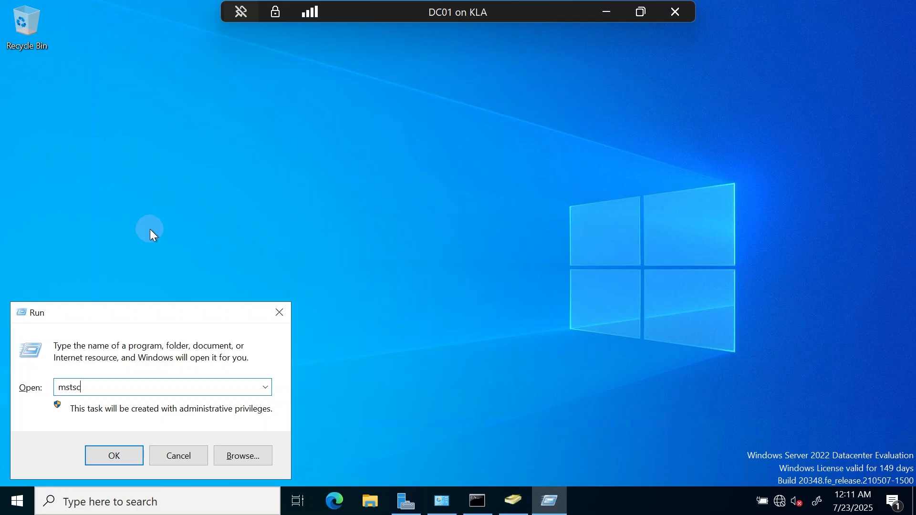
key("Return")
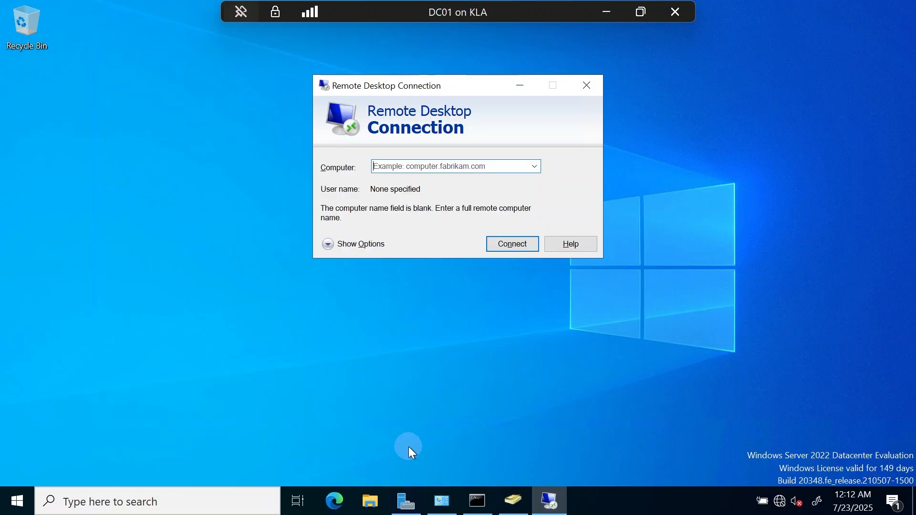
Step: Open Server Manager's Local Server page and its Remote Desktop setting, currently Disabled
left_click(400, 494)
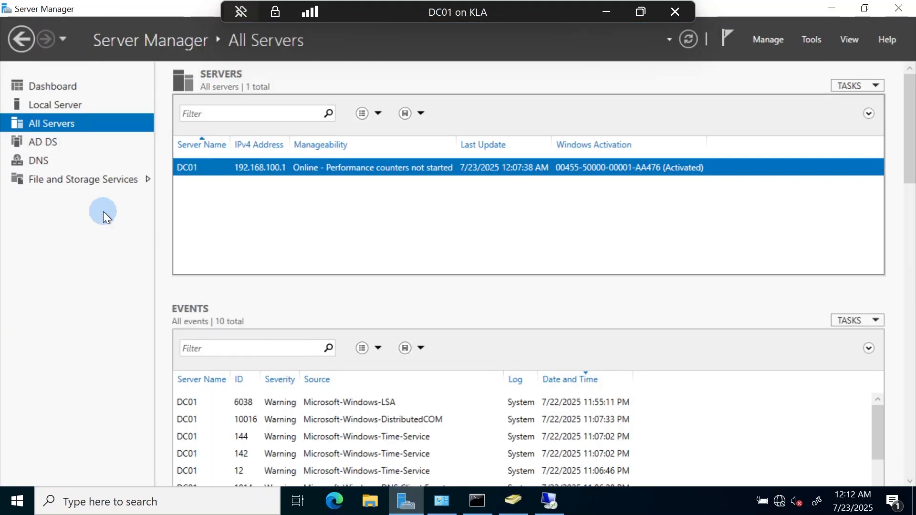
left_click(66, 124)
left_click(54, 107)
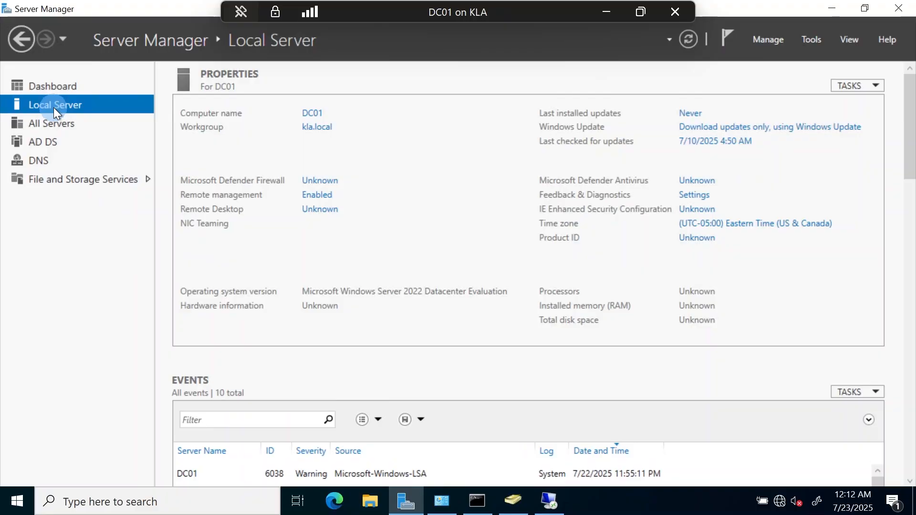
left_click(257, 302)
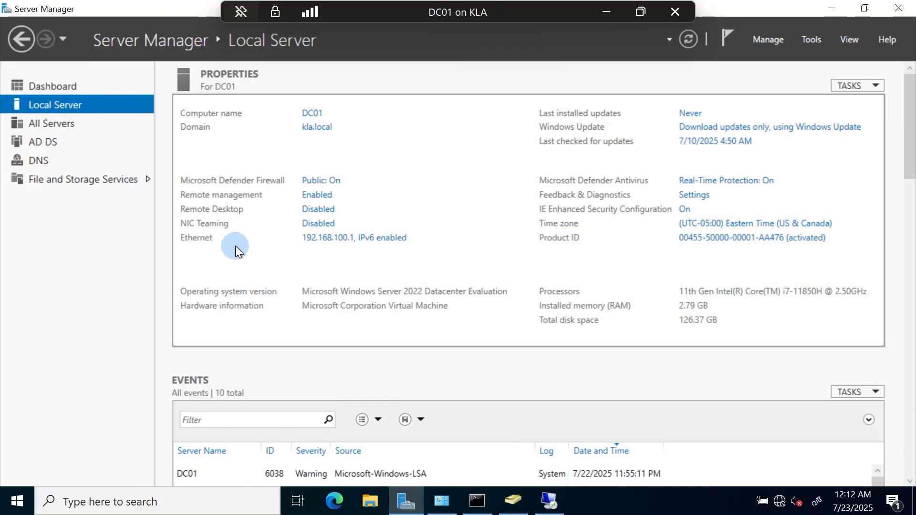
left_click(301, 211)
left_click(320, 213)
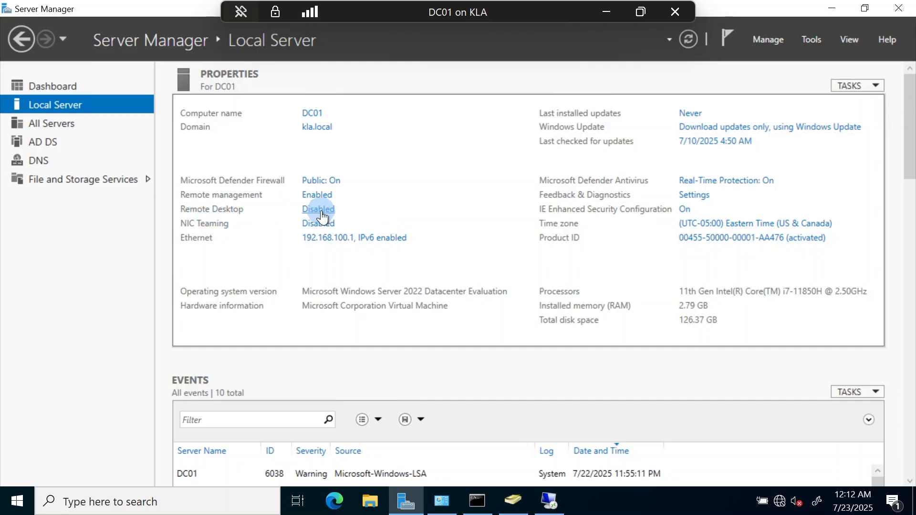
left_click(319, 210)
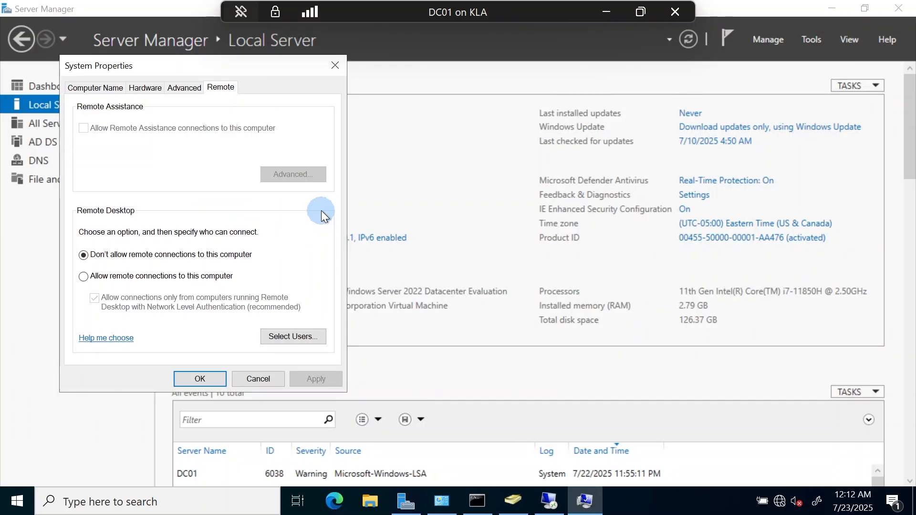
Step: Allow remote connections to DC01 in System Properties, review the remote users list, and apply
left_click(82, 279)
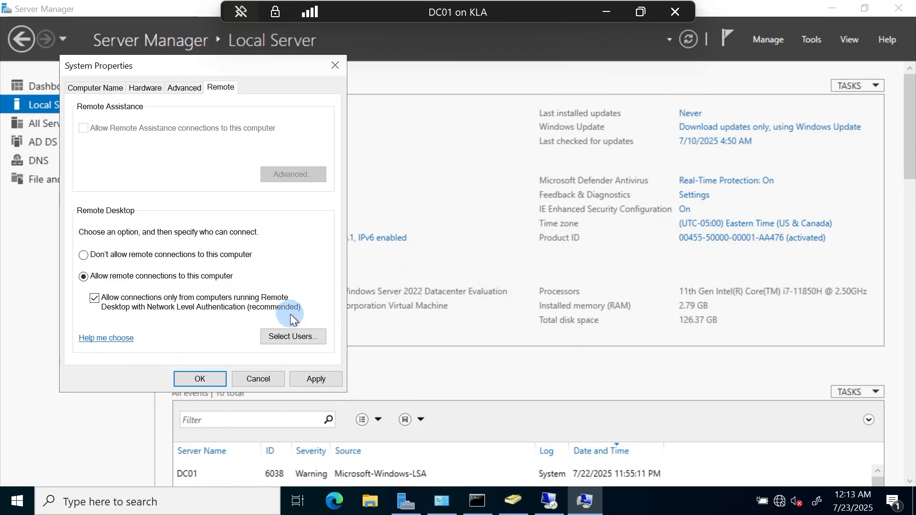
left_click(274, 338)
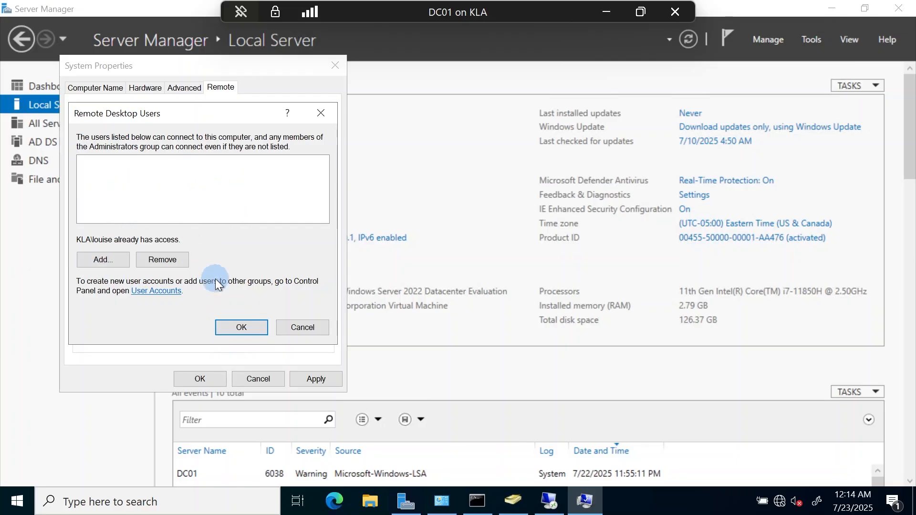
left_click(226, 325)
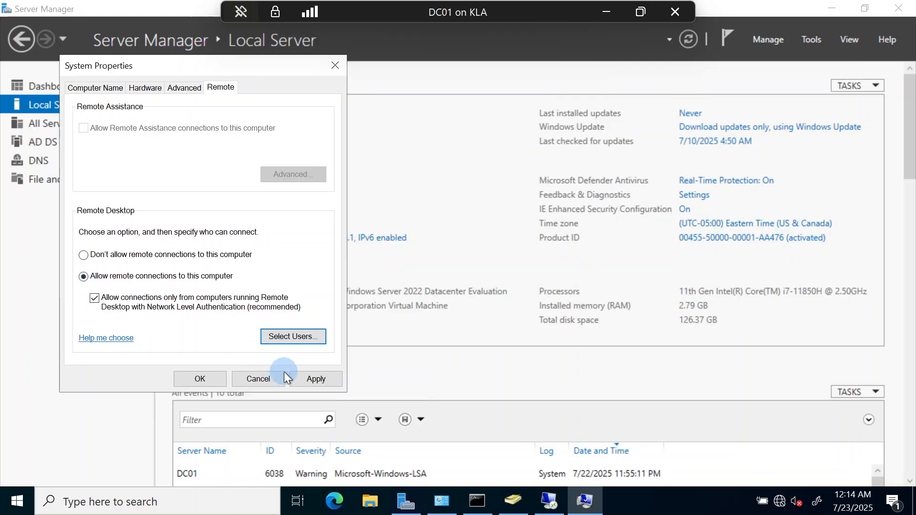
left_click(312, 379)
left_click(184, 384)
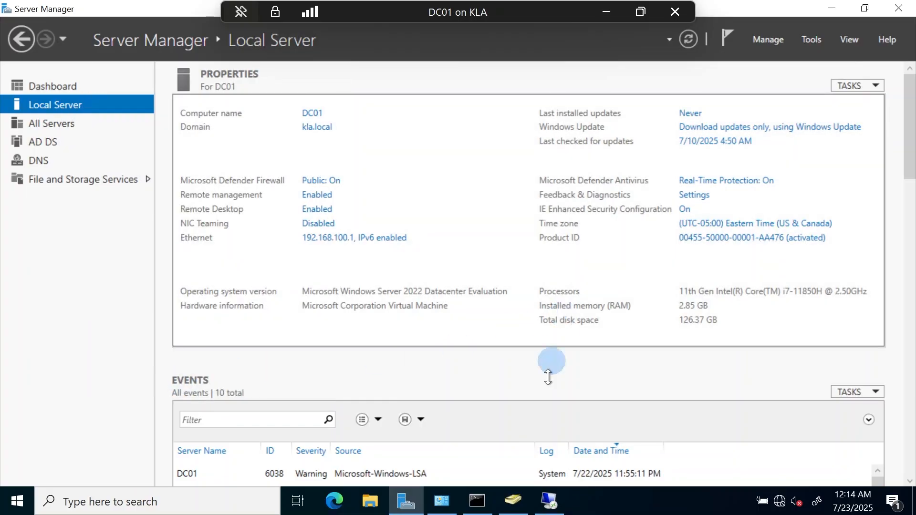
left_click(514, 505)
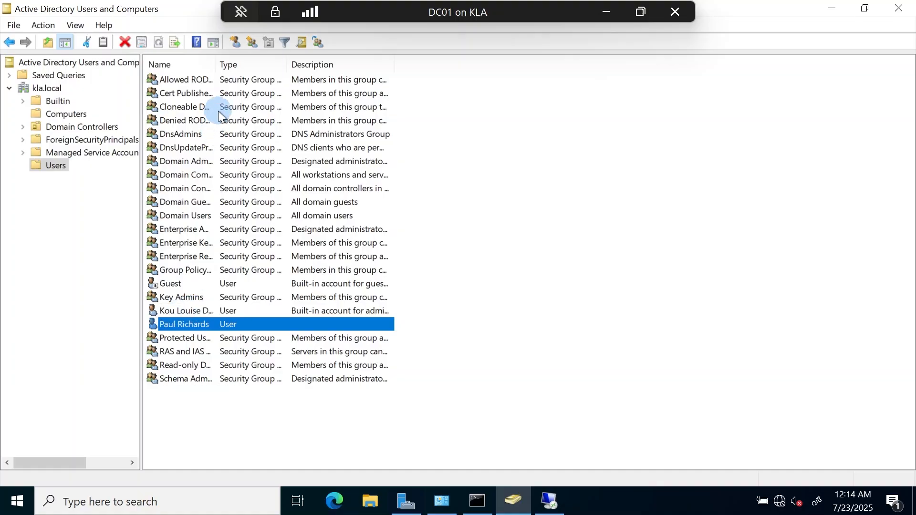
Step: Widen the Users container's Name column and check the administrator account's group memberships
left_click_drag(215, 64, 279, 74)
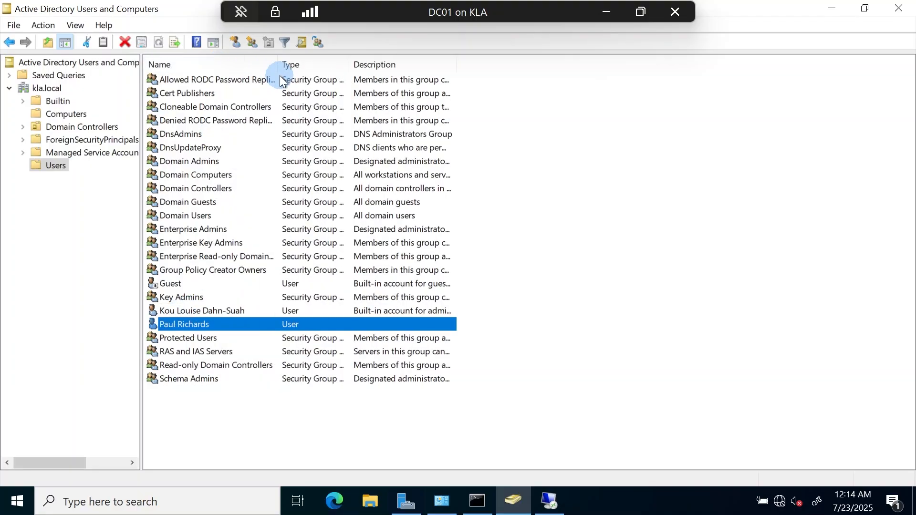
double_click(196, 312)
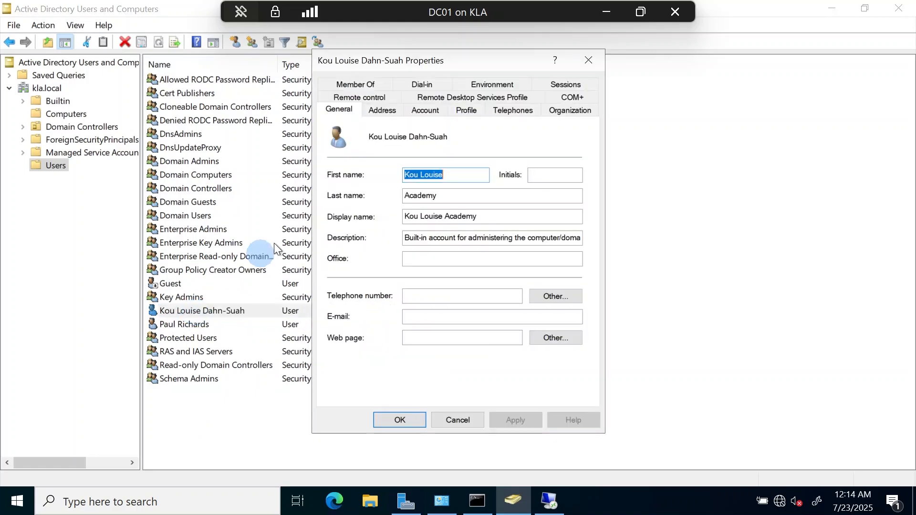
left_click(382, 82)
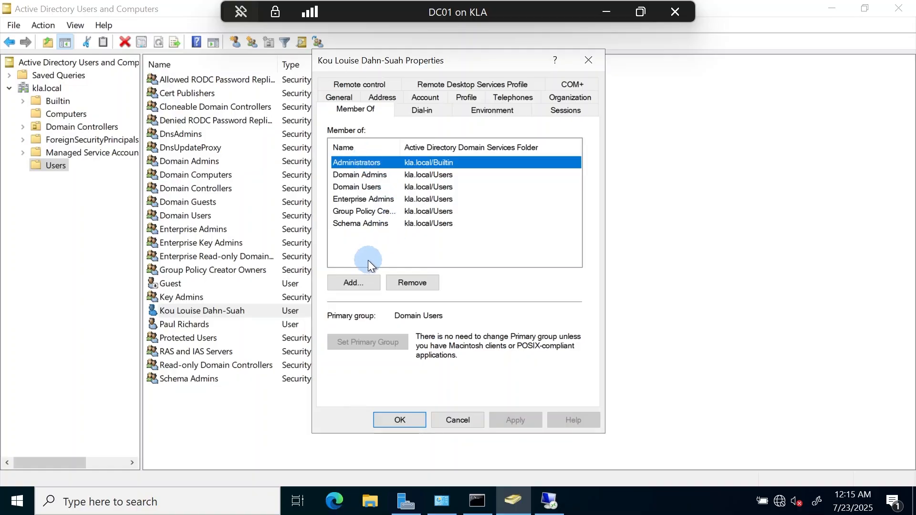
left_click(400, 424)
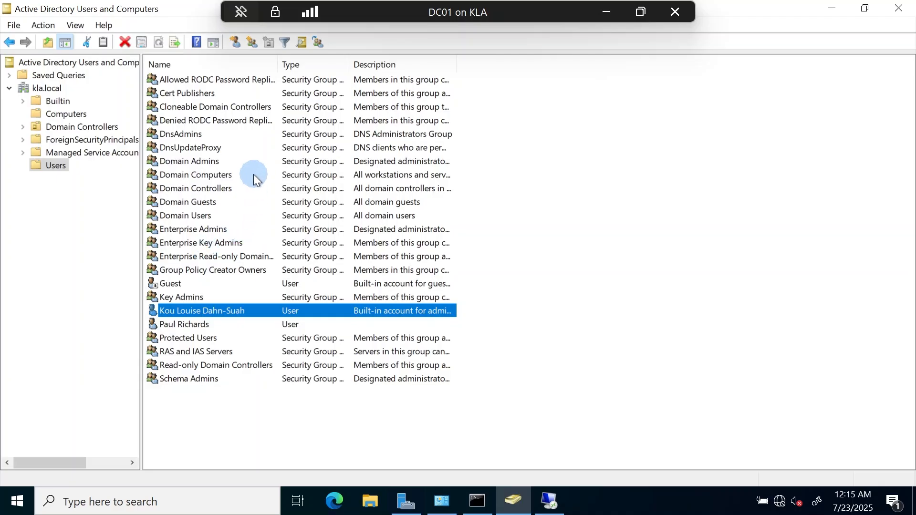
left_click_drag(282, 62, 371, 40)
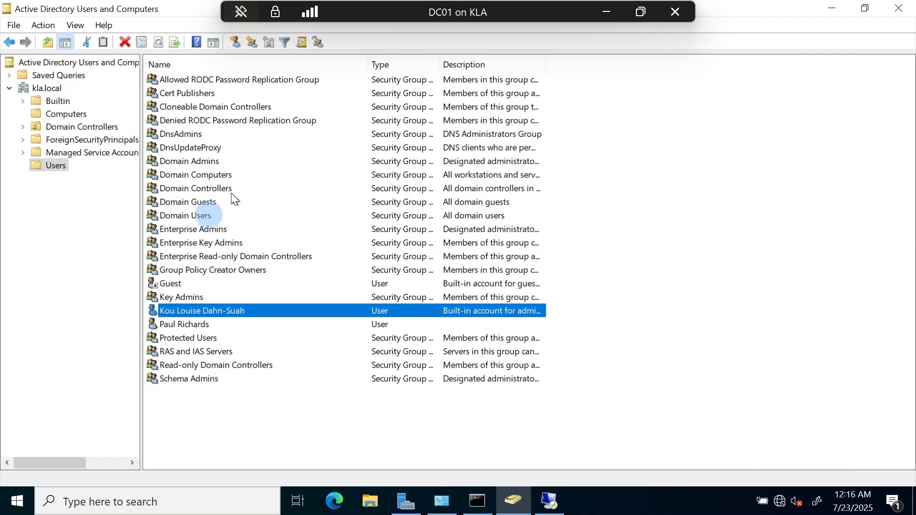
Step: Minimize the DC01 session and bring Client01 full screen past its lock screen
left_click(606, 13)
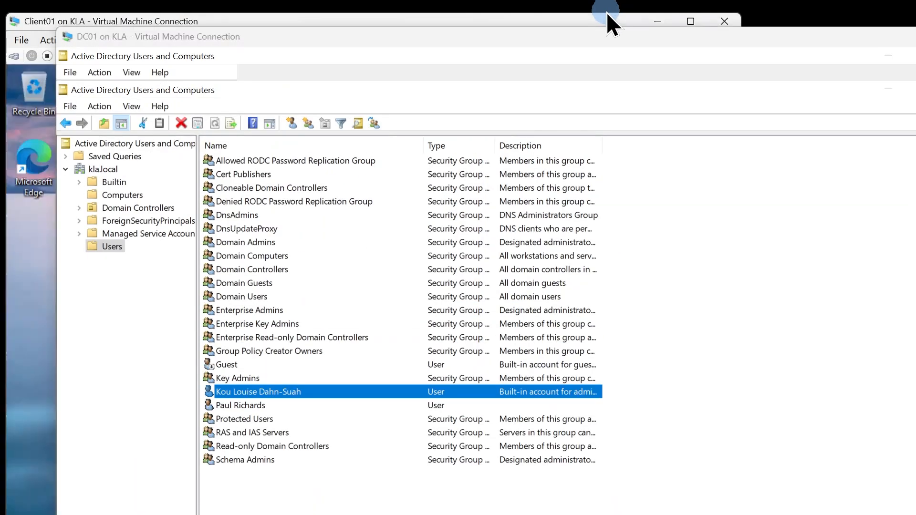
left_click(691, 21)
left_click(510, 225)
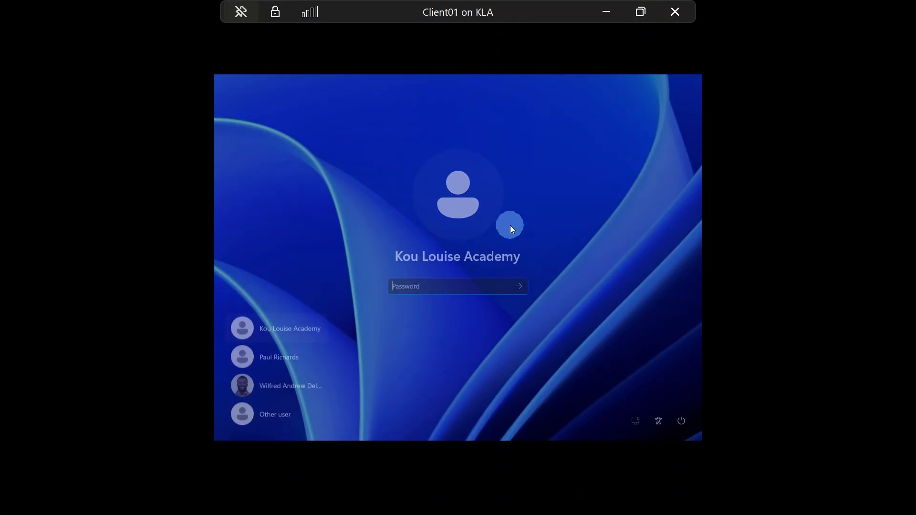
Step: Sign in to Client01 as the other domain user and bring up the Windows search panel
left_click(285, 360)
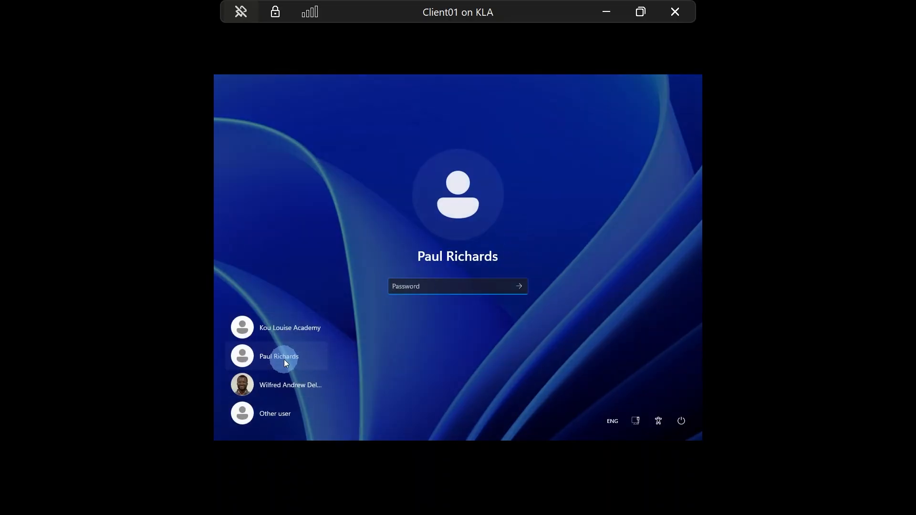
type("*********")
key("Caps_Lock")
type("**")
key("Return")
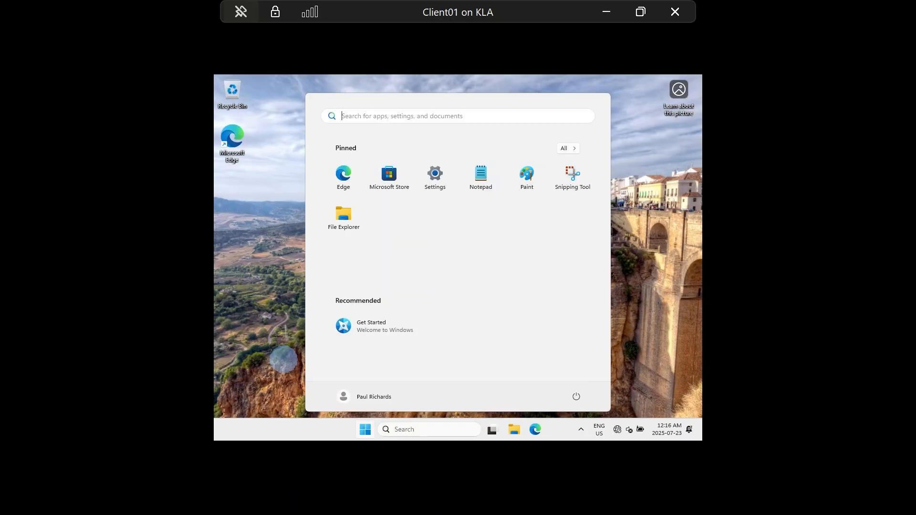
left_click(285, 323)
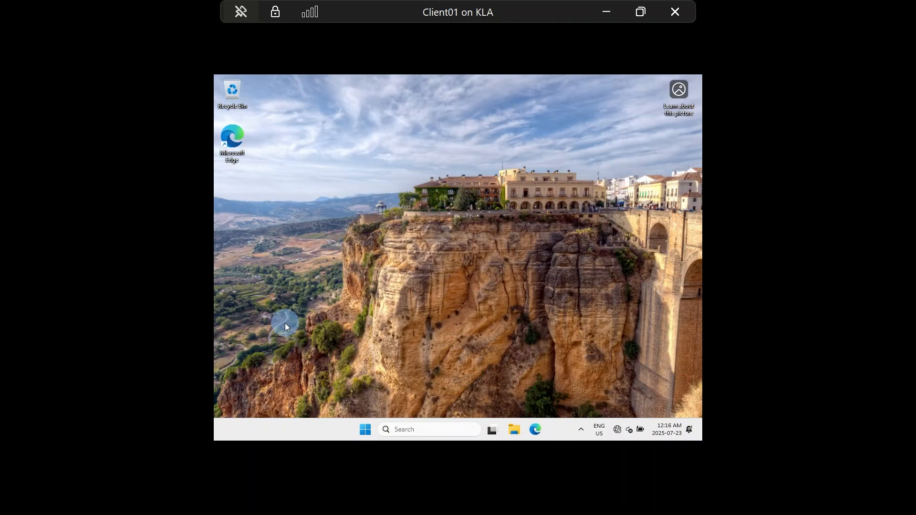
left_click(423, 431)
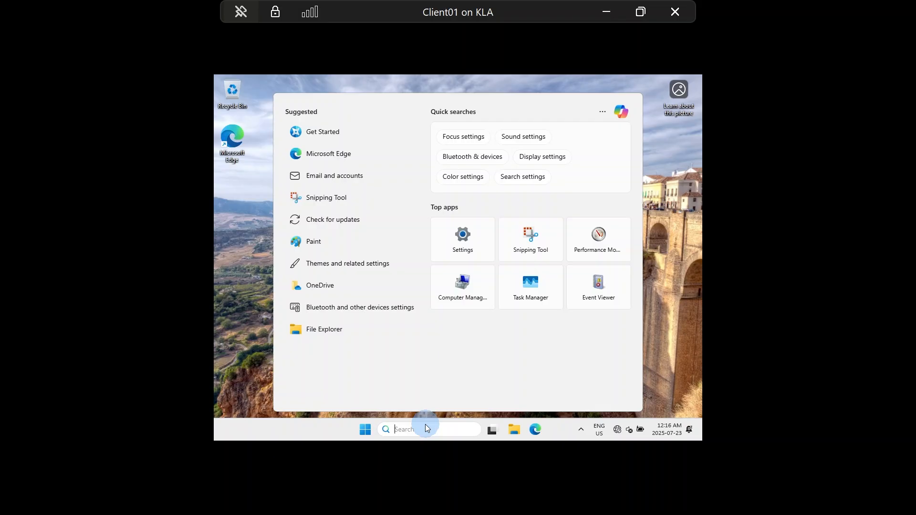
Step: Search for mstsc and launch Remote Desktop Connection
type("mstsc")
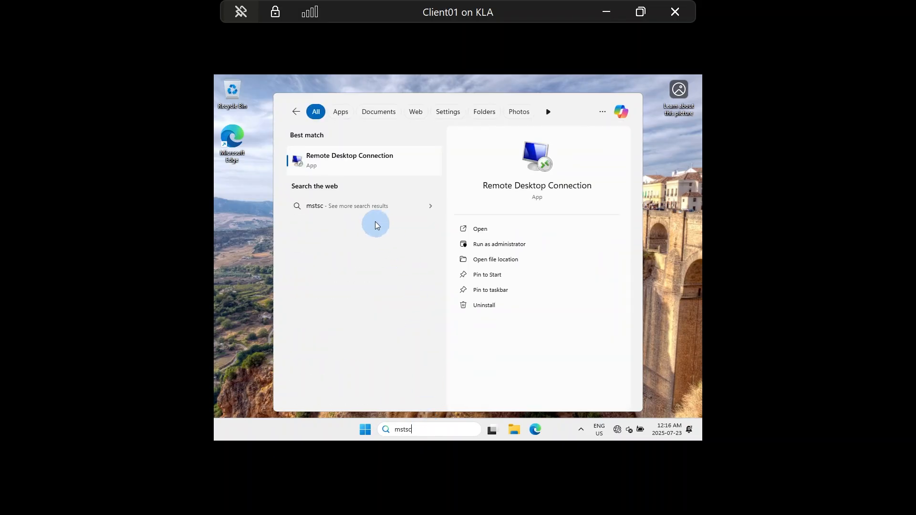
left_click(333, 163)
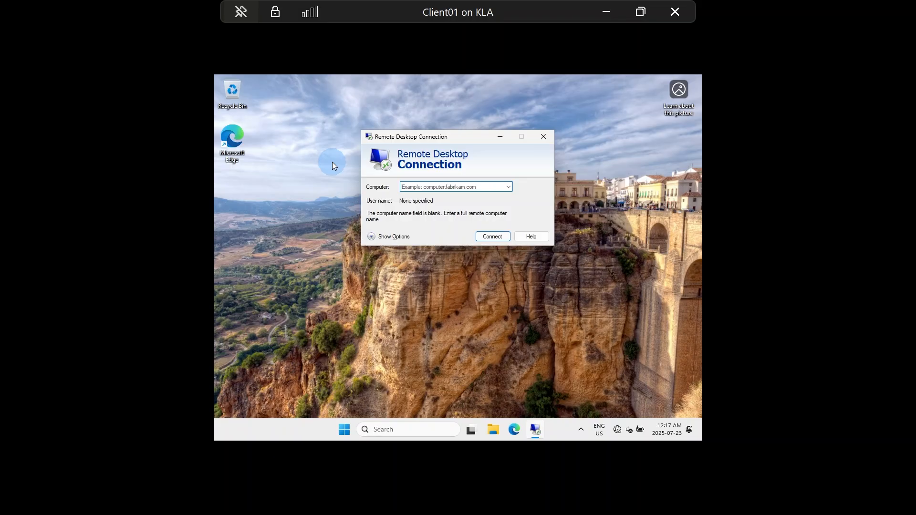
Step: Enter dc01 as the computer name and start the remote connection
type("dc01")
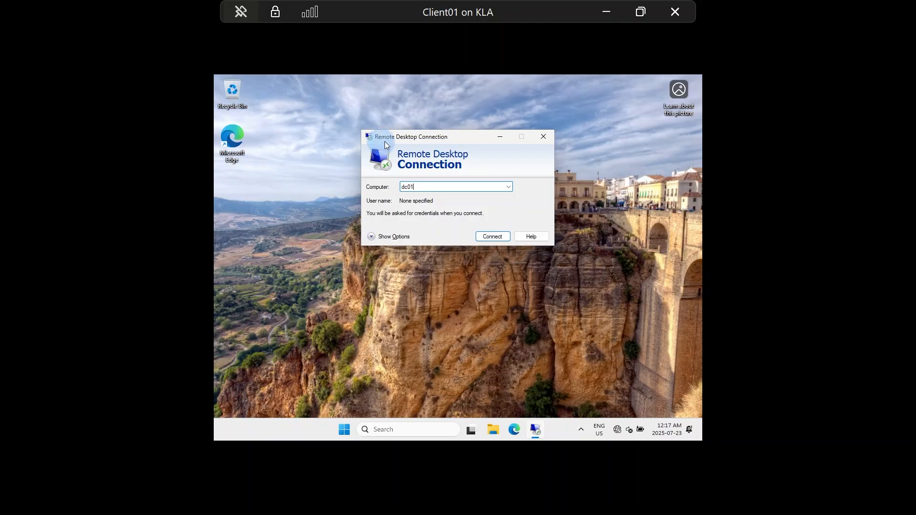
left_click(383, 237)
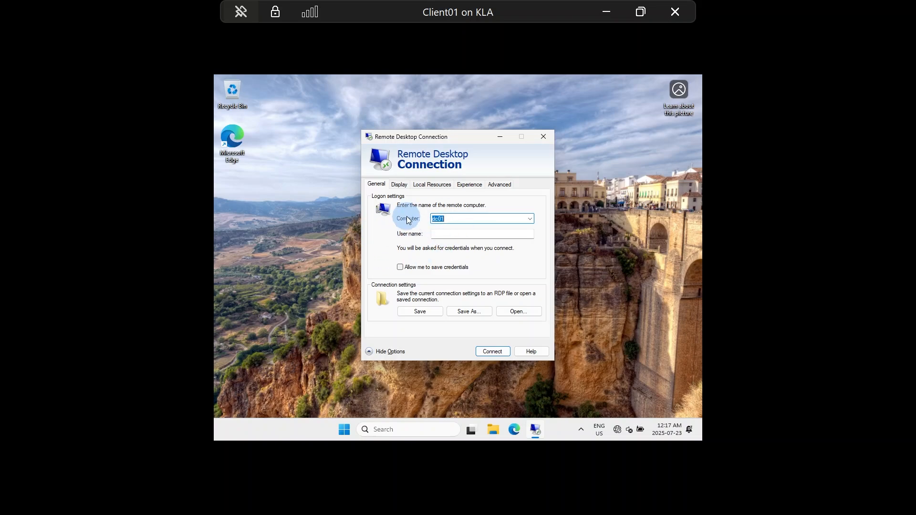
left_click(377, 352)
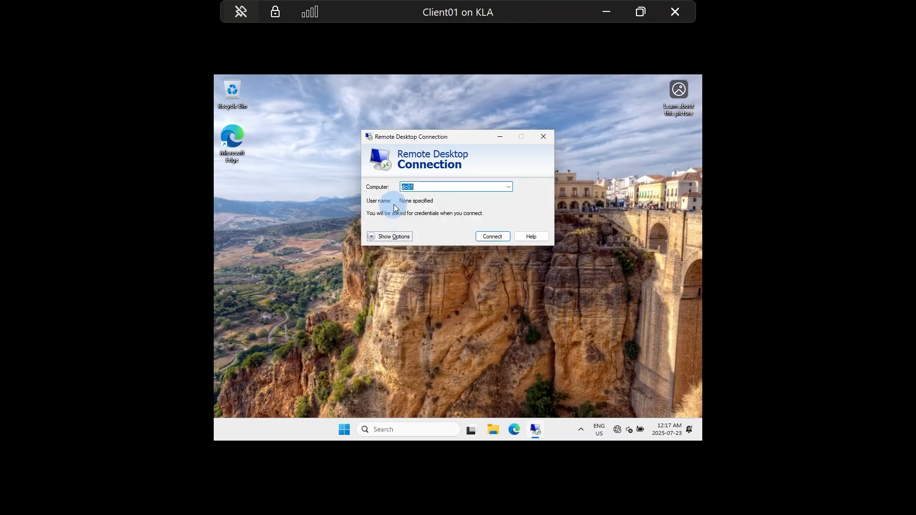
left_click(489, 237)
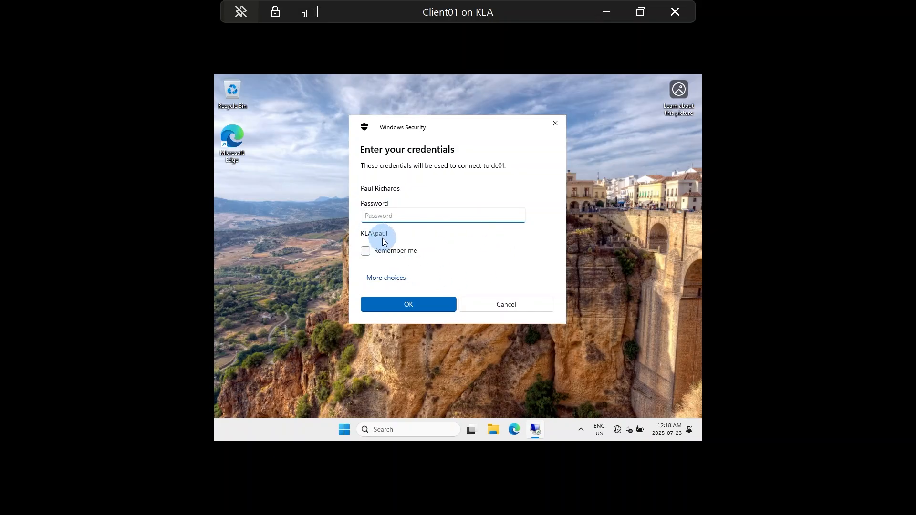
Step: Submit the account password in Windows Security; dc01 refuses the remote login
type("********")
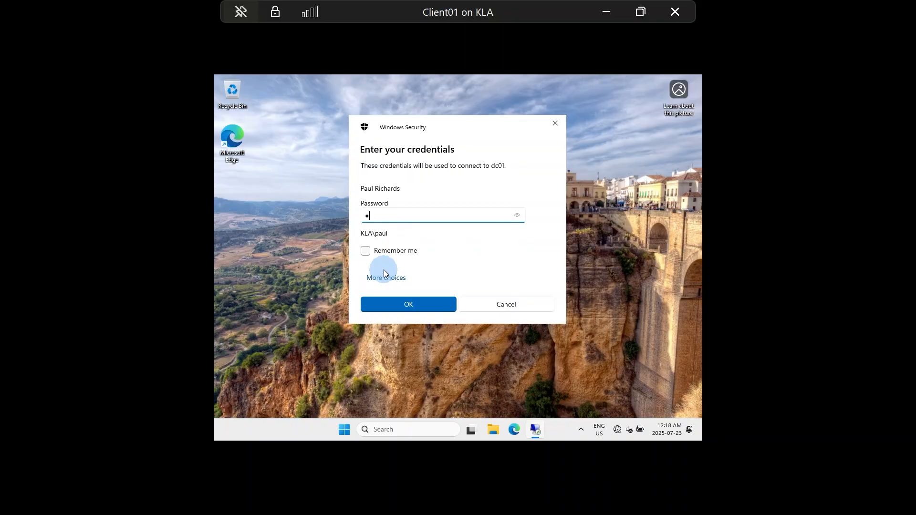
type("**")
key("Caps_Lock")
type("**")
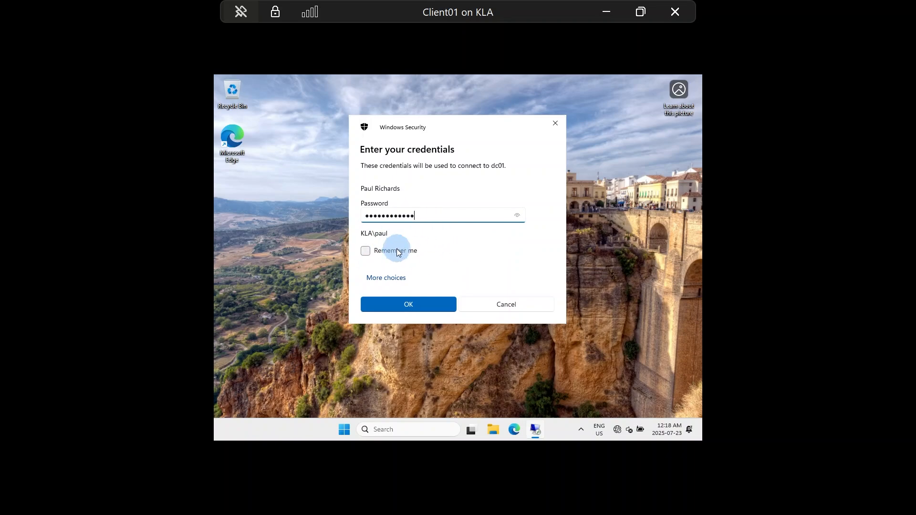
left_click(425, 308)
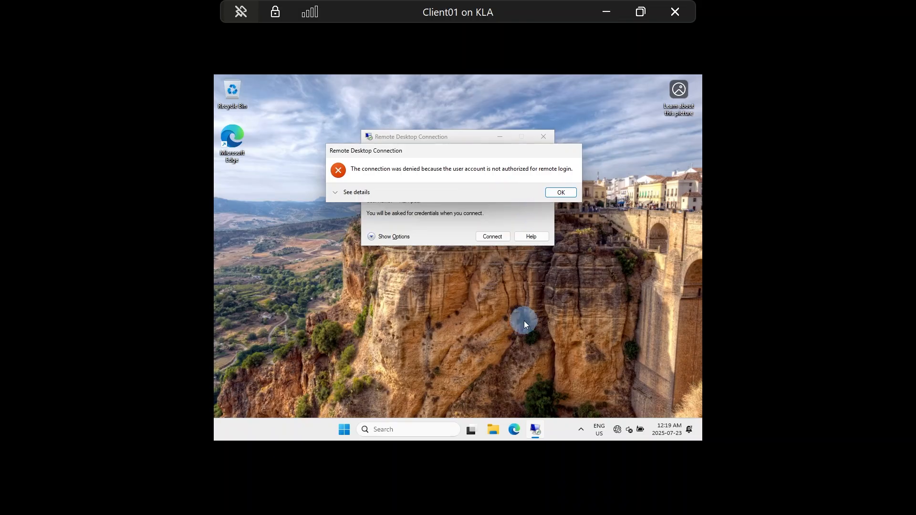
Step: Switch Client01 to the other signed-in domain user and sign in with their password
left_click(353, 429)
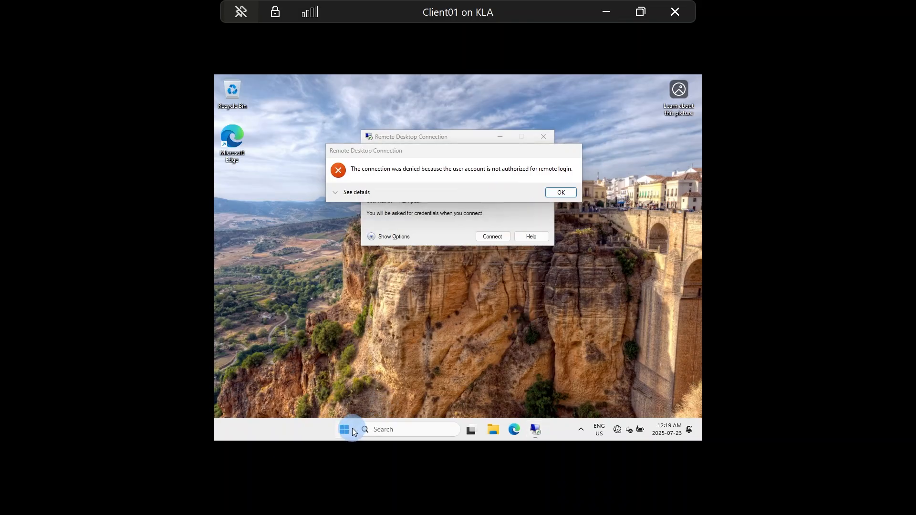
left_click(381, 402)
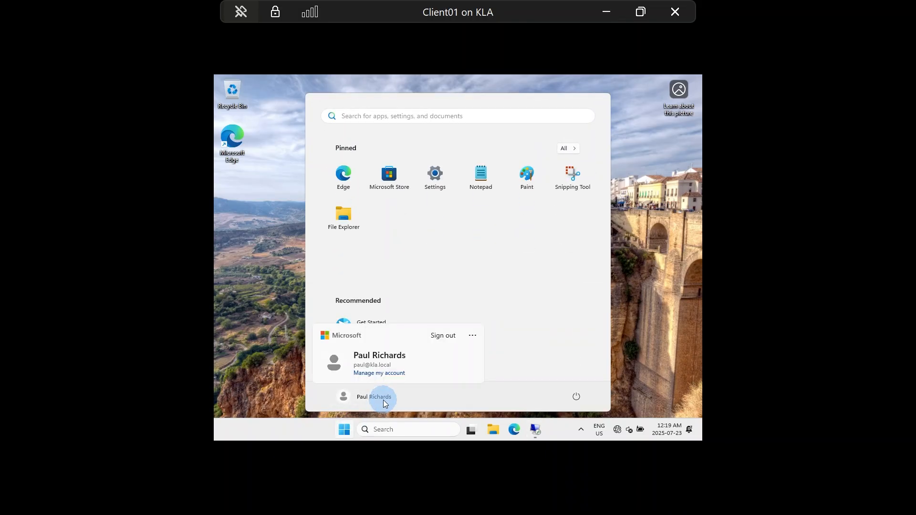
left_click(474, 336)
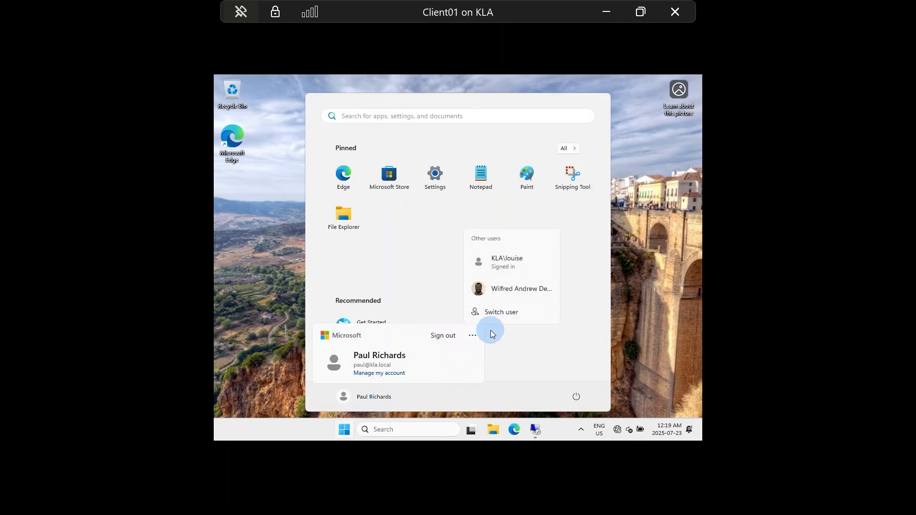
left_click(512, 262)
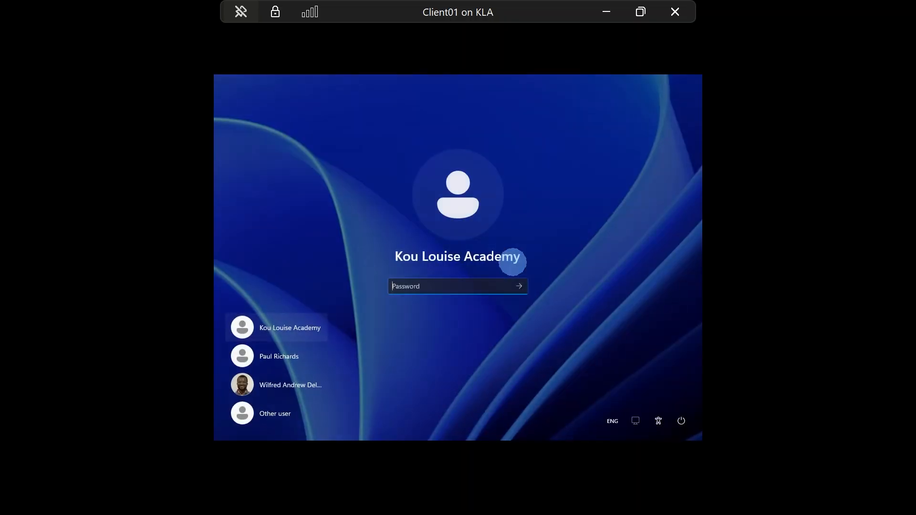
type("••••••••••••")
key("Return")
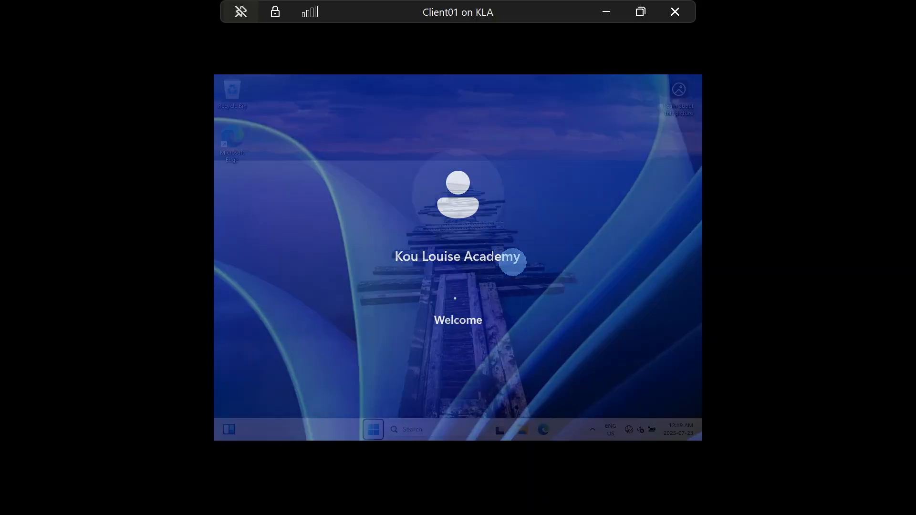
Step: Launch Remote Desktop Connection via an mstsc search and clear the stray letter from Computer
left_click(423, 429)
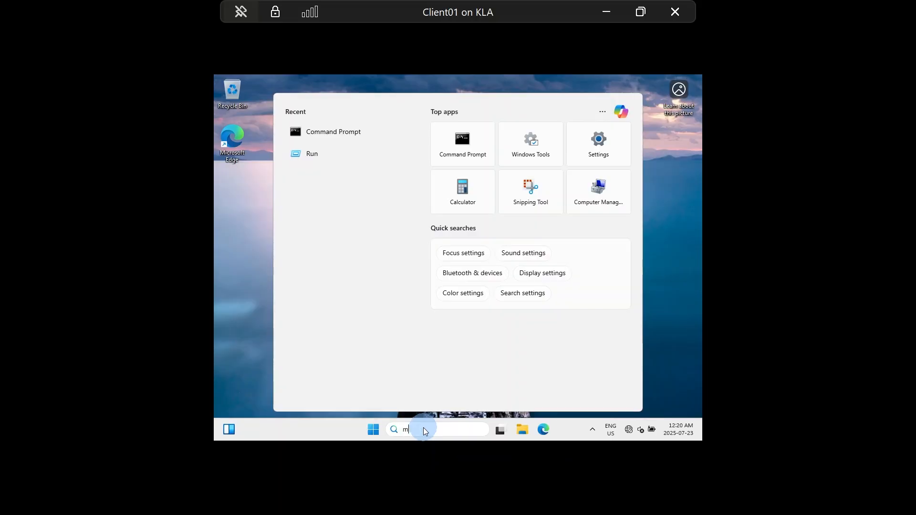
type("mstsc")
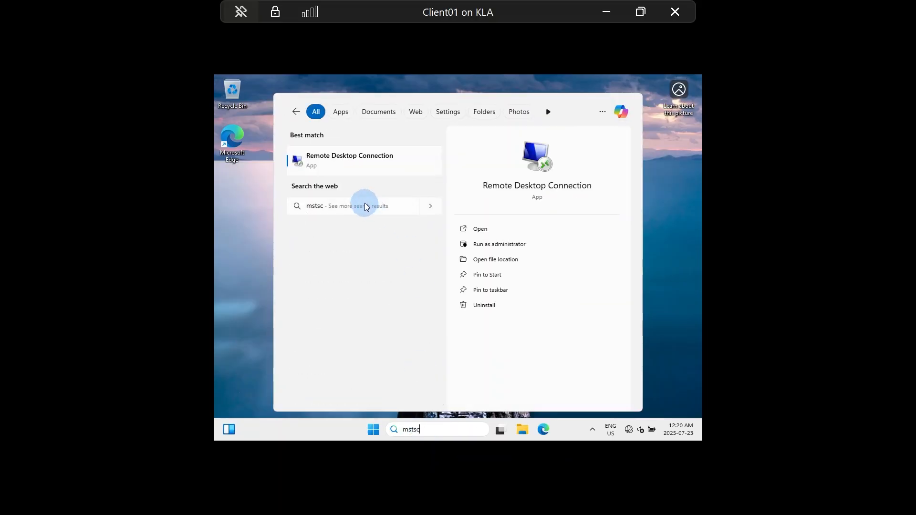
left_click(341, 168)
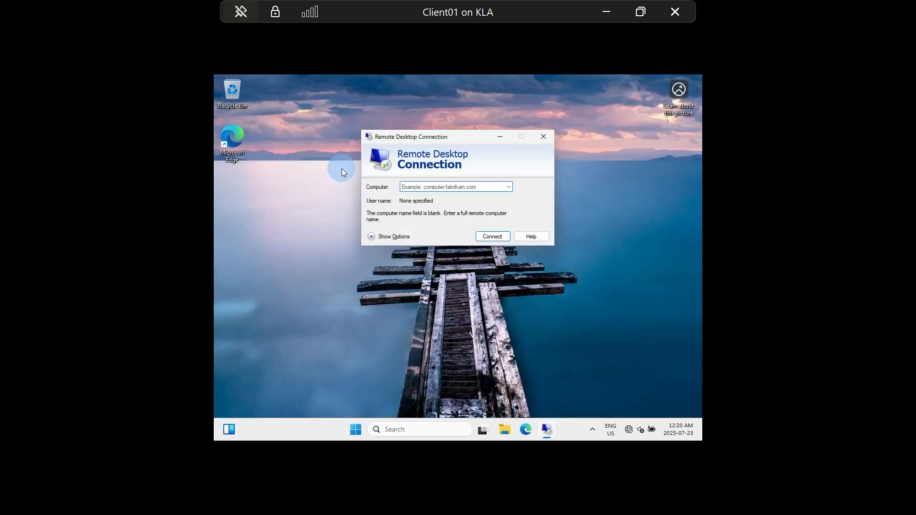
type("d")
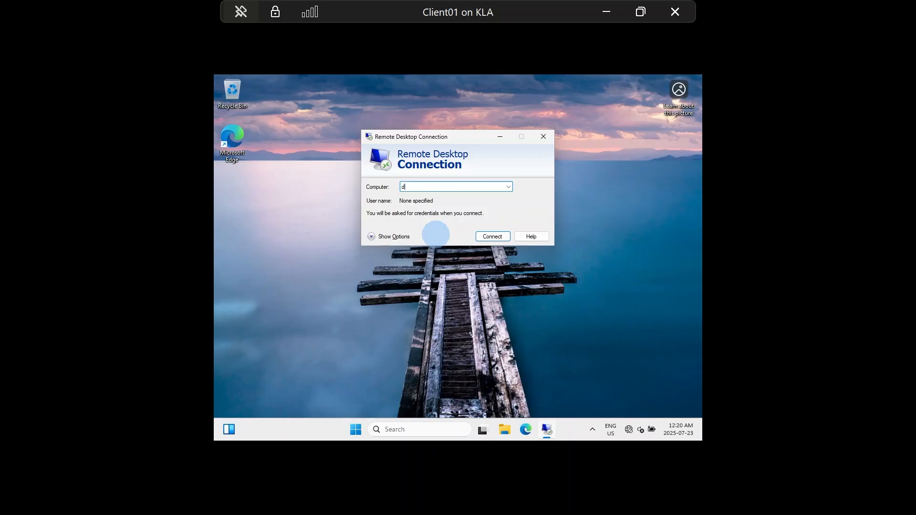
key("BackSpace")
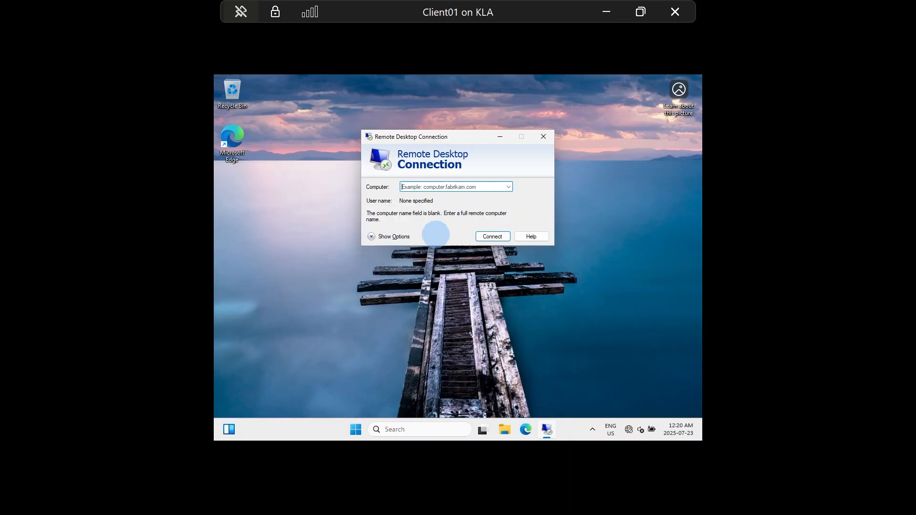
Step: Target 192.168.100.1 in Remote Desktop Connection and show the full logon options
type("192")
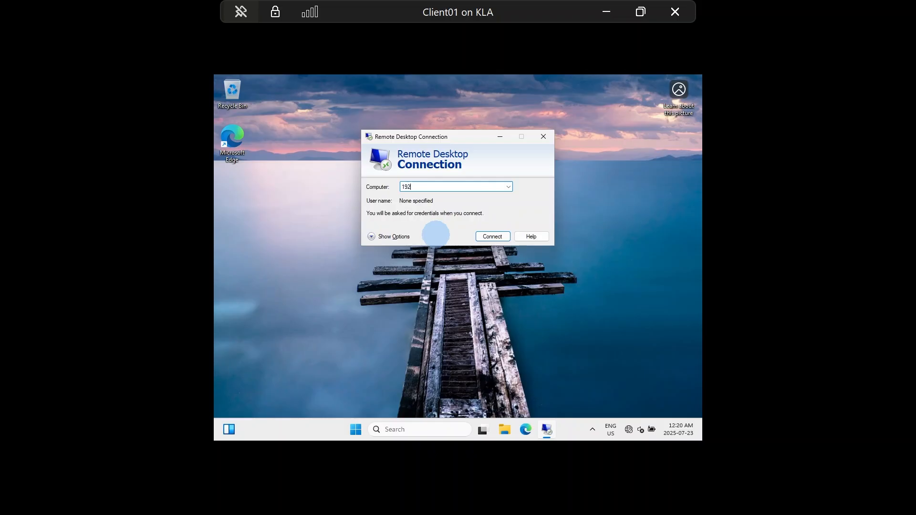
type(".168.100.1")
left_click(376, 237)
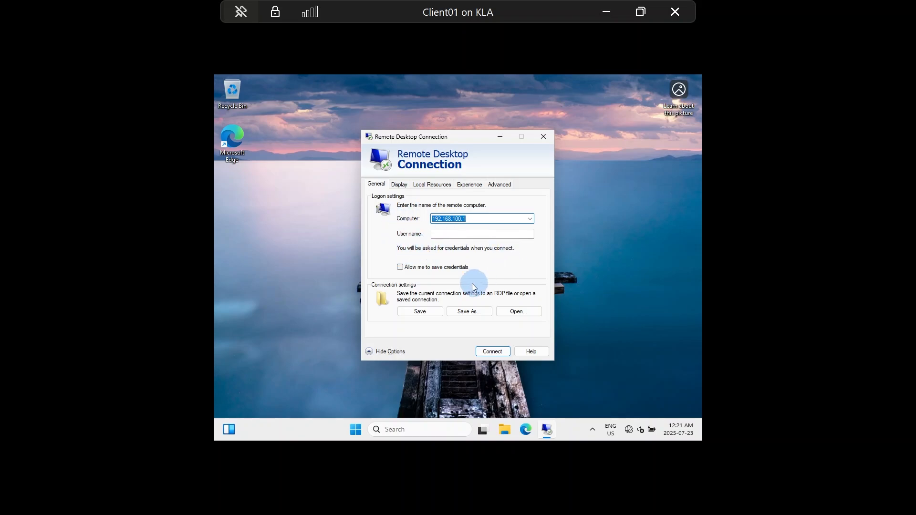
Step: Fill in the connection's user name and allow saving credentials
left_click(487, 234)
type("louise")
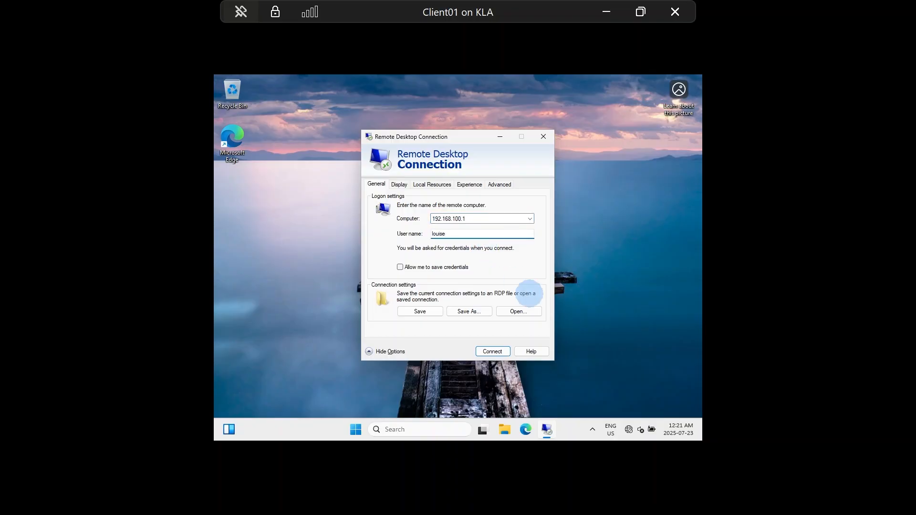
key("BackSpace")
key("BackSpace")
key("BackSpace")
key("BackSpace")
type("louise")
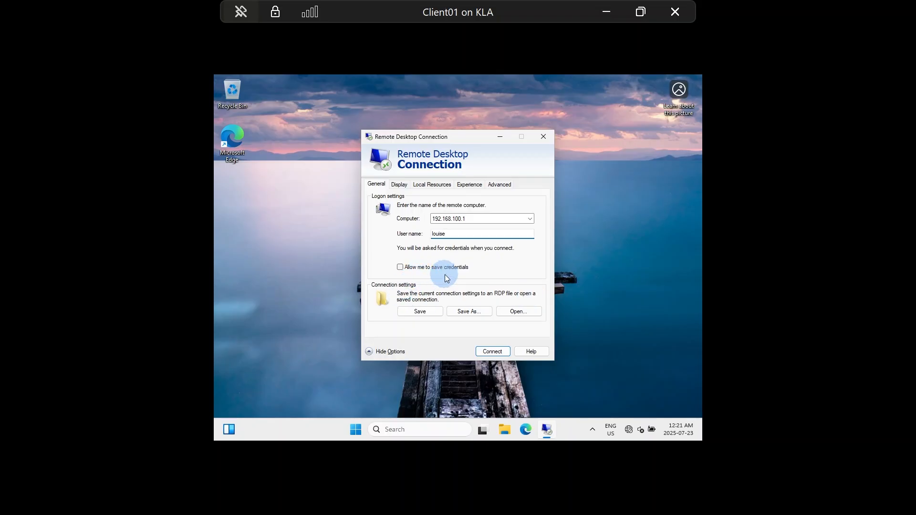
left_click(400, 268)
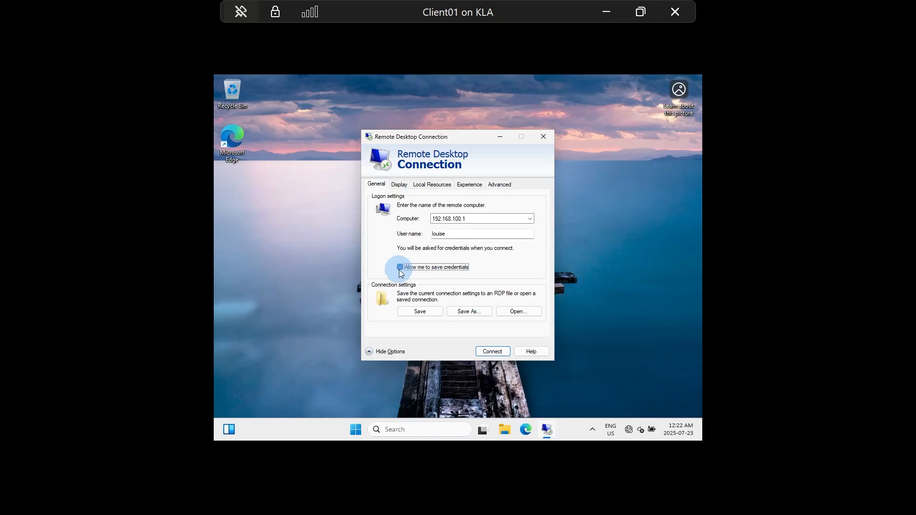
left_click(439, 187)
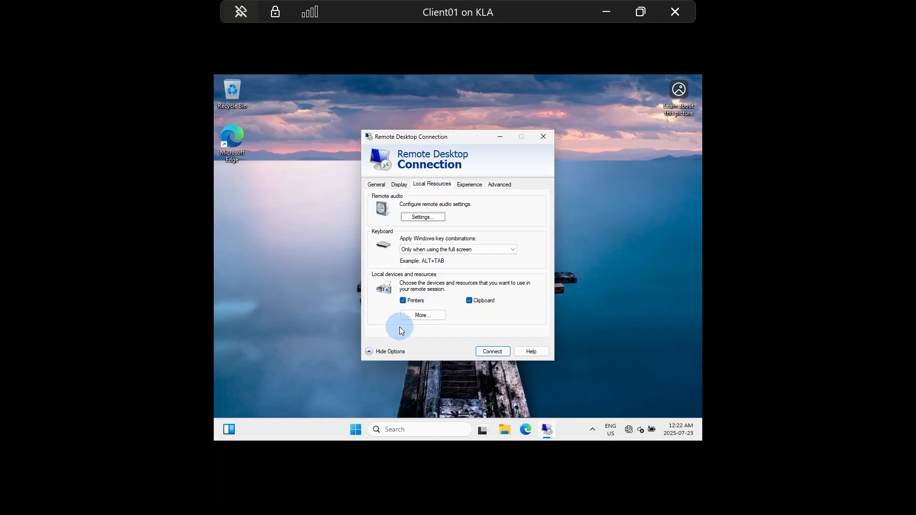
Step: Under Local Devices and Resources, tick Client01's Local Disk (C:) in Drives and confirm
left_click(423, 315)
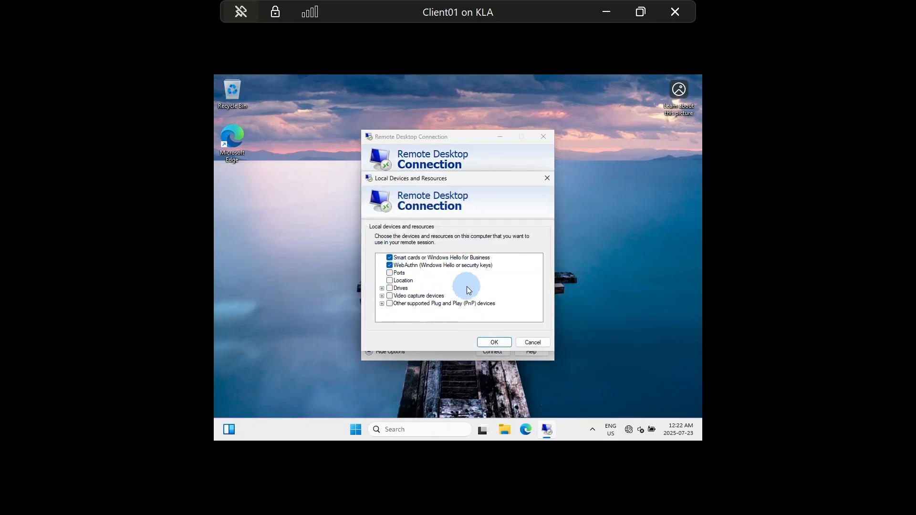
left_click(382, 288)
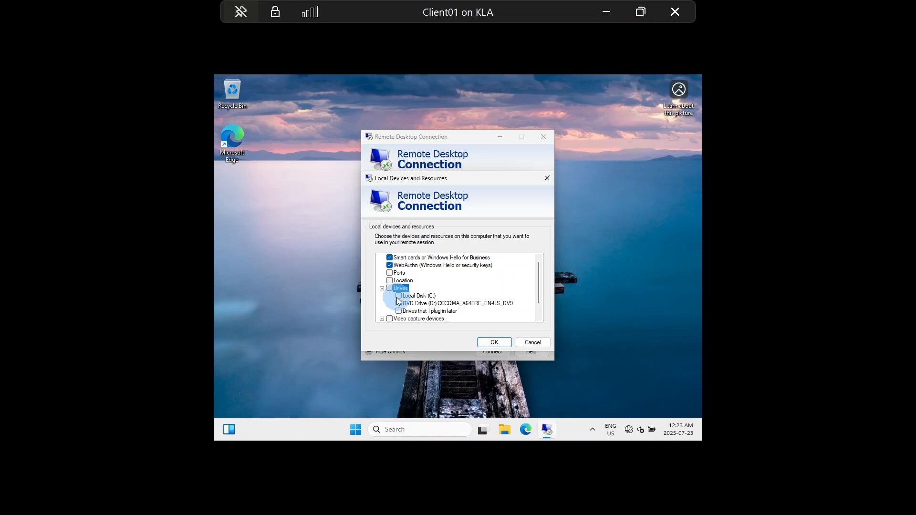
left_click(397, 297)
left_click(499, 339)
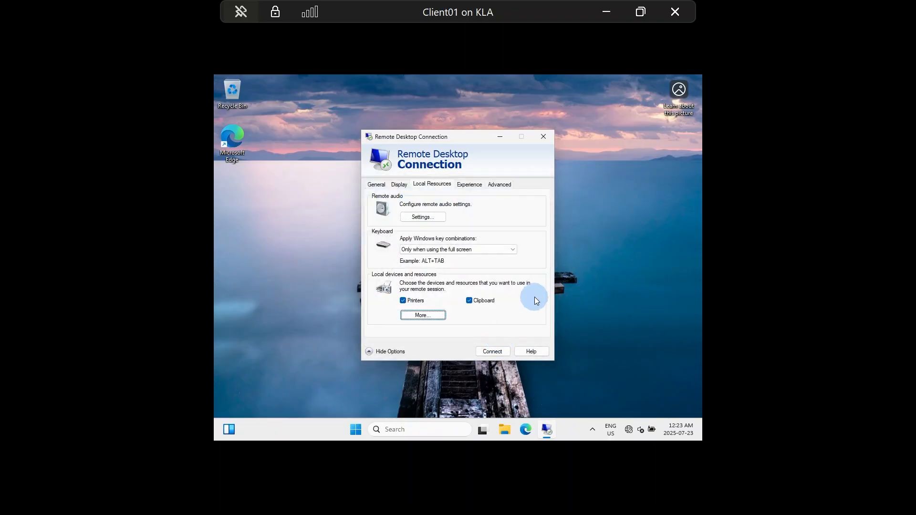
Step: Review the Experience, Advanced and Display tabs, then start saving the connection from General
left_click(467, 185)
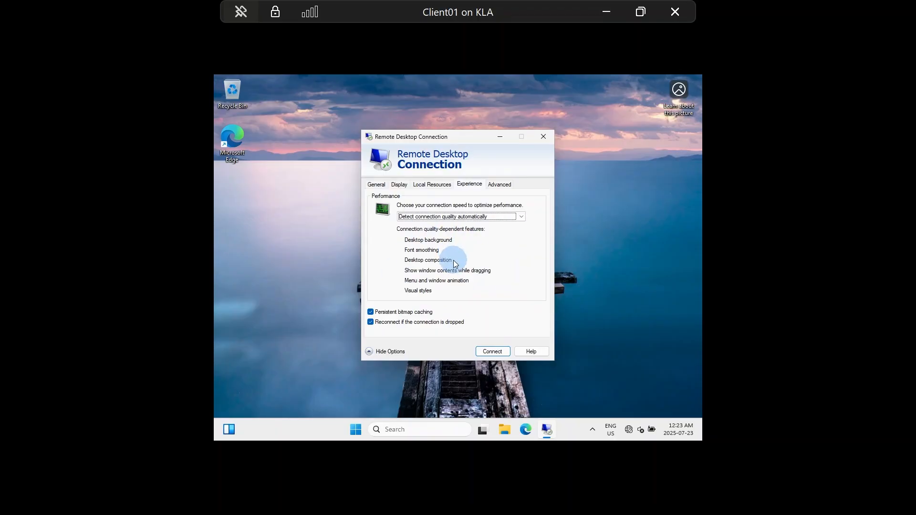
left_click(511, 185)
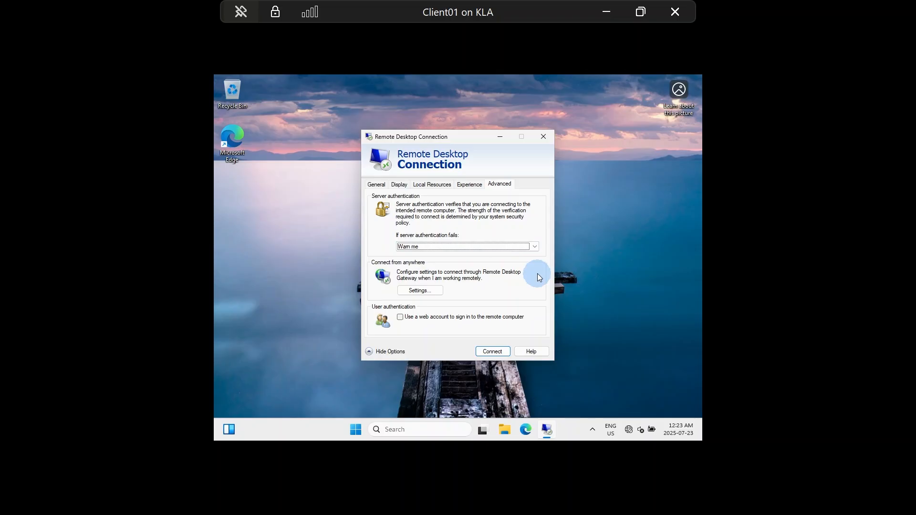
left_click(400, 184)
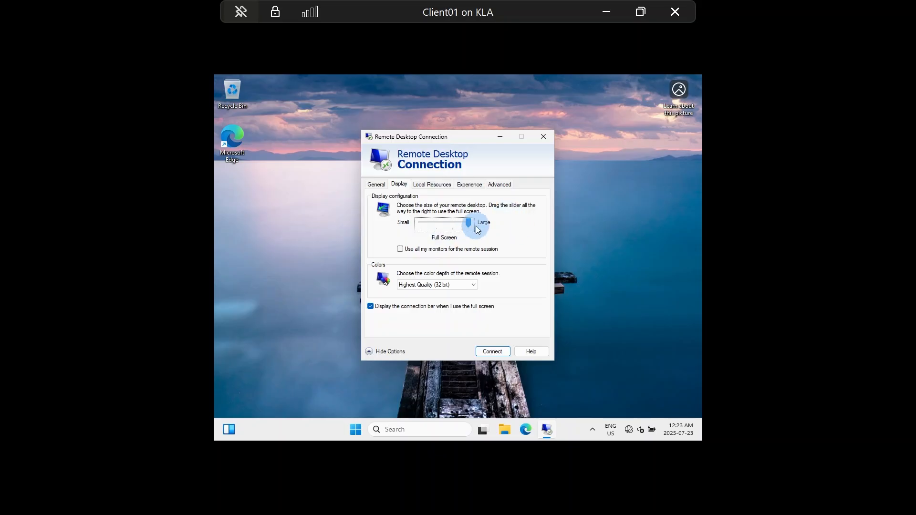
left_click(380, 184)
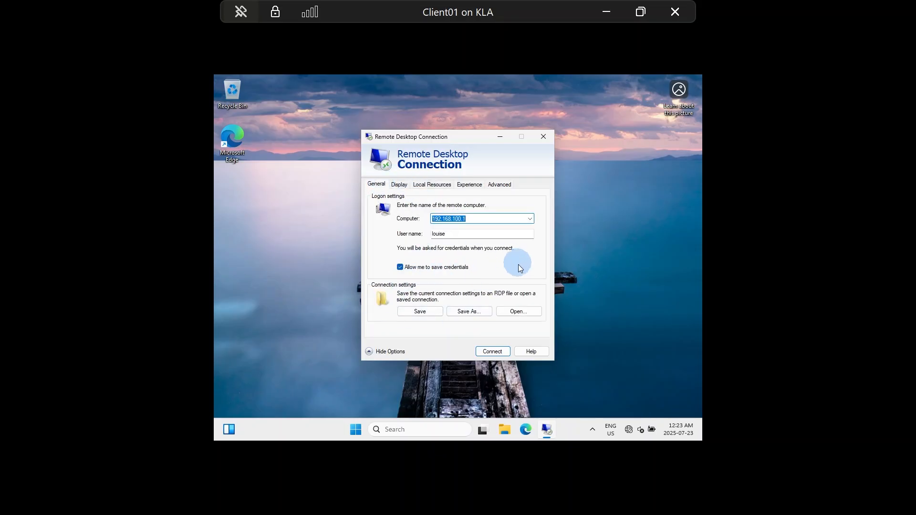
left_click(476, 315)
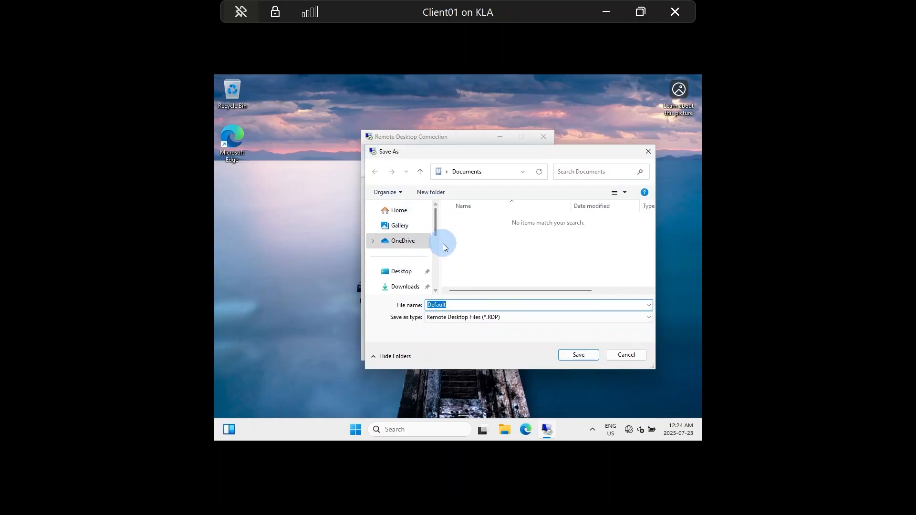
Step: Save the connection settings to the Desktop as DC01 and collapse the extra options
left_click(396, 274)
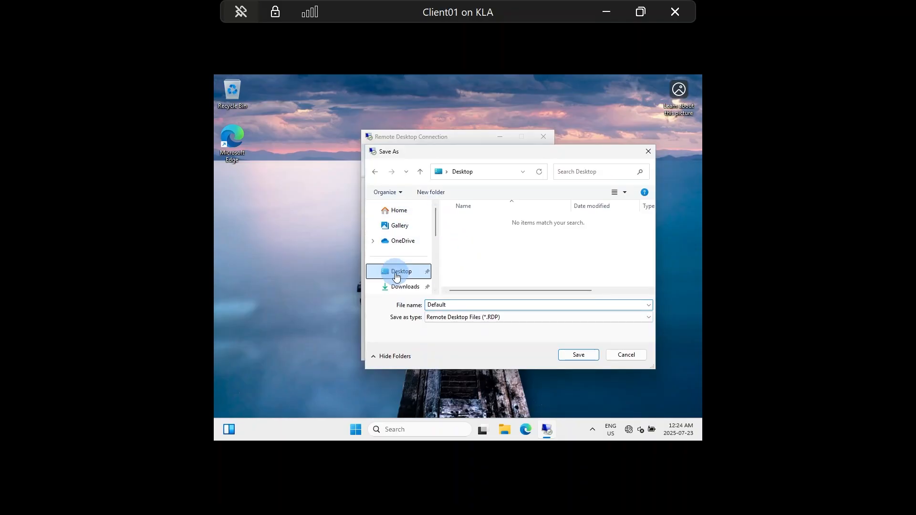
double_click(489, 305)
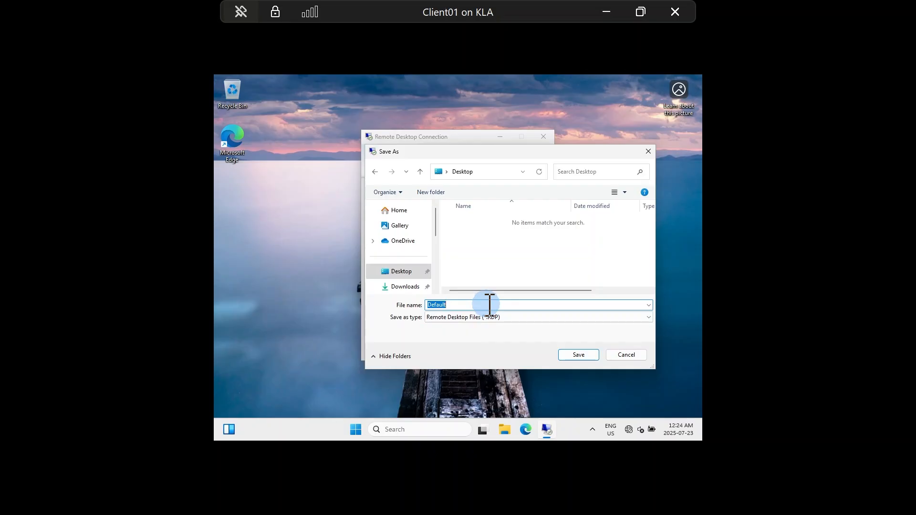
type("DC01")
left_click(573, 357)
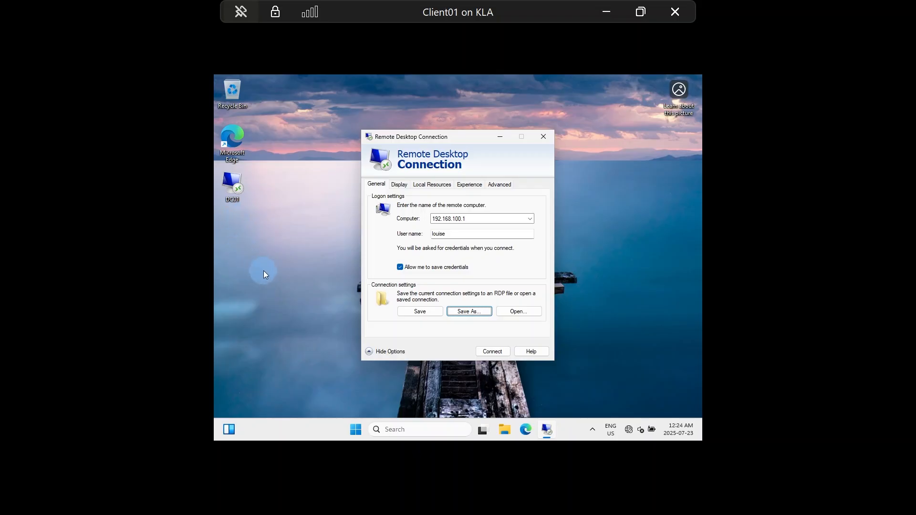
left_click(373, 353)
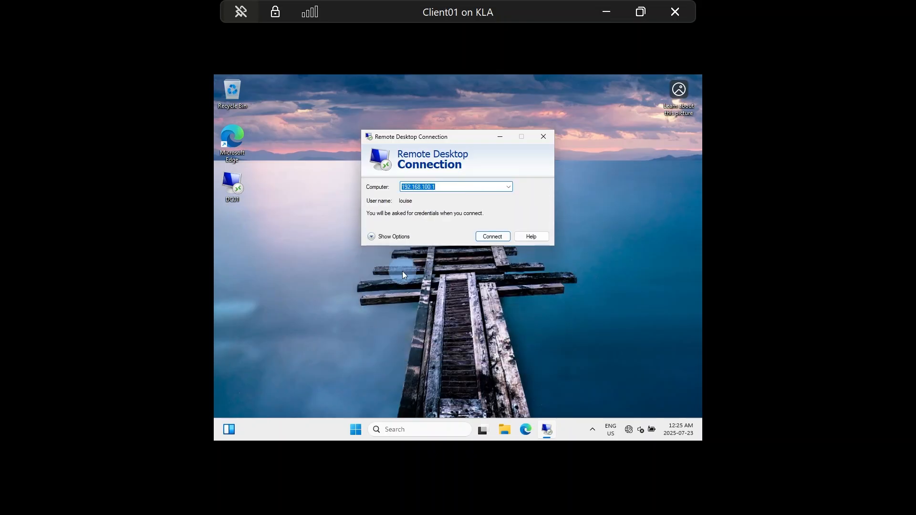
Step: Connect to 192.168.100.1, trusting the remote connection and opting out of future warnings
left_click(488, 240)
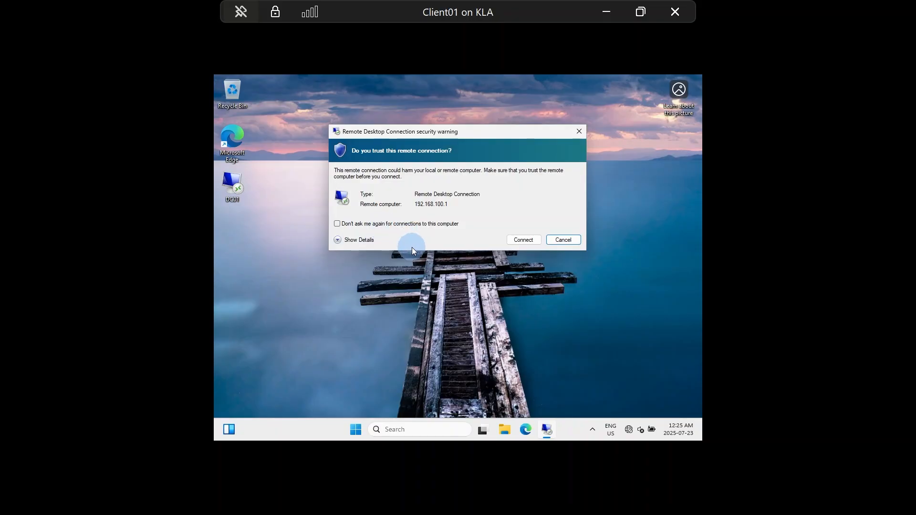
left_click(345, 226)
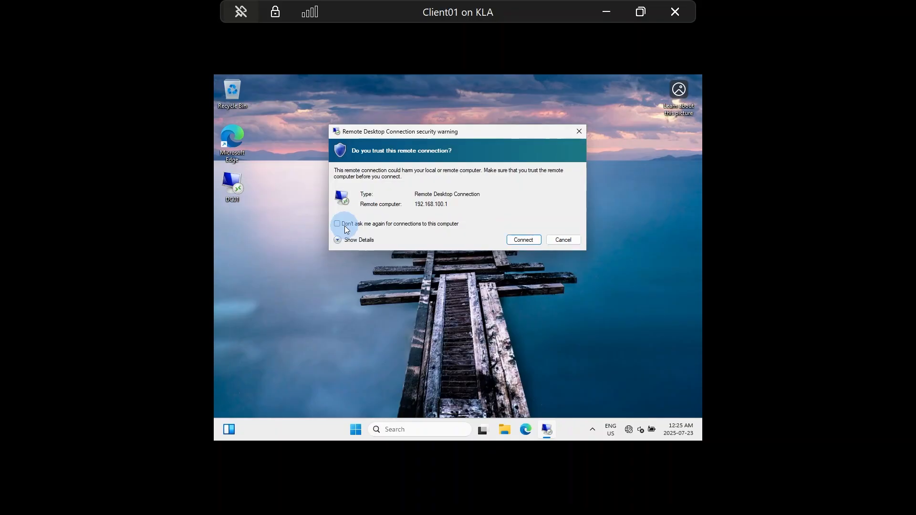
left_click(526, 240)
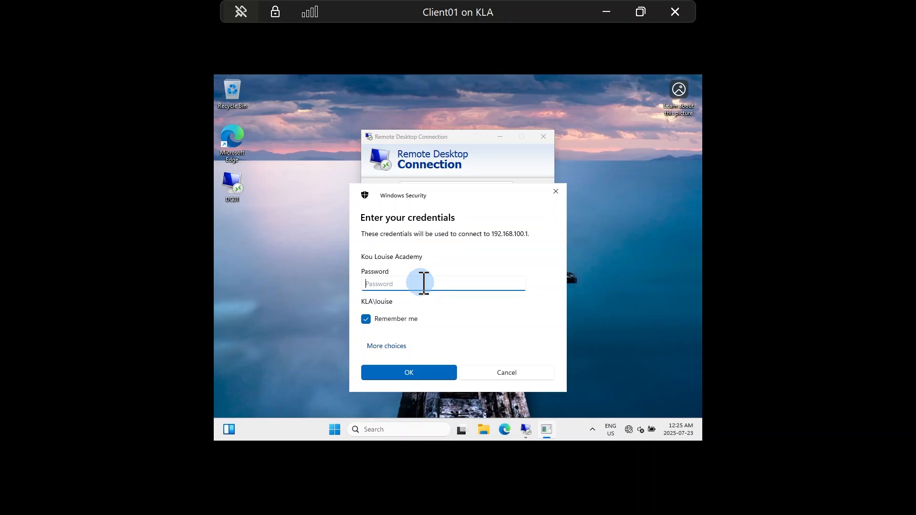
Step: Enter the account password, turning off Caps Lock midway, and submit it
type("••••••••")
key("Caps_Lock")
key("Caps_Lock")
type("••••")
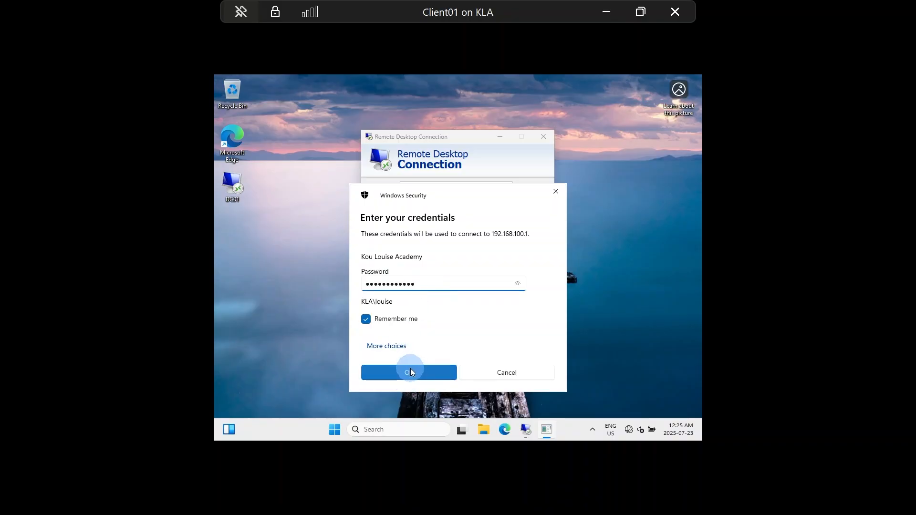
left_click(411, 371)
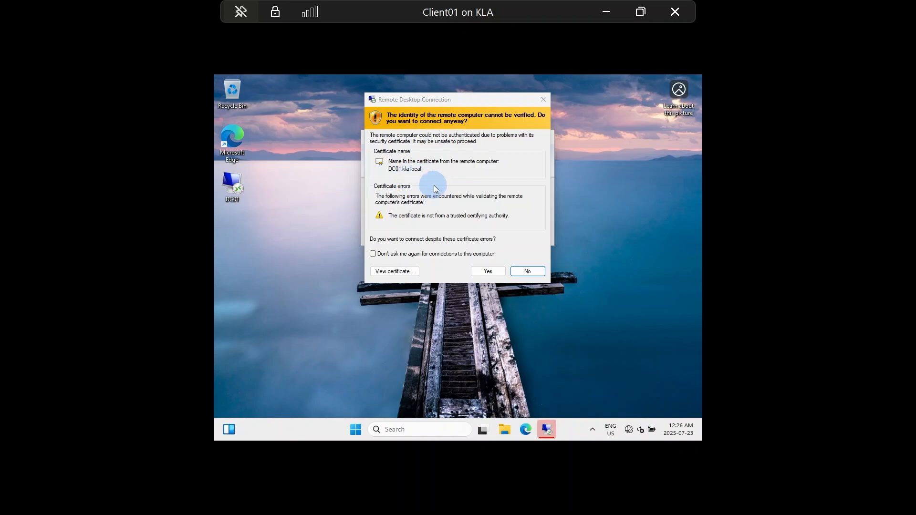
Step: Accept DC01.kla.local's certificate and stop future certificate warnings for this computer
left_click(373, 254)
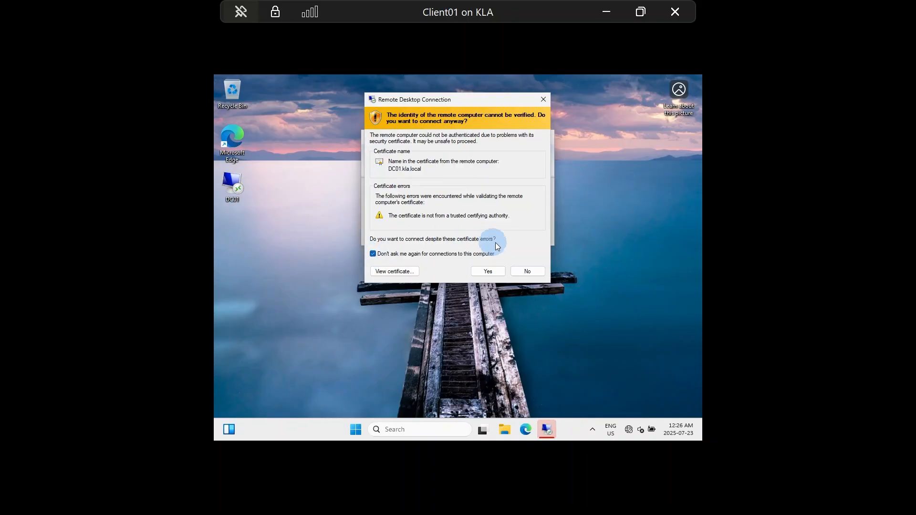
left_click(488, 271)
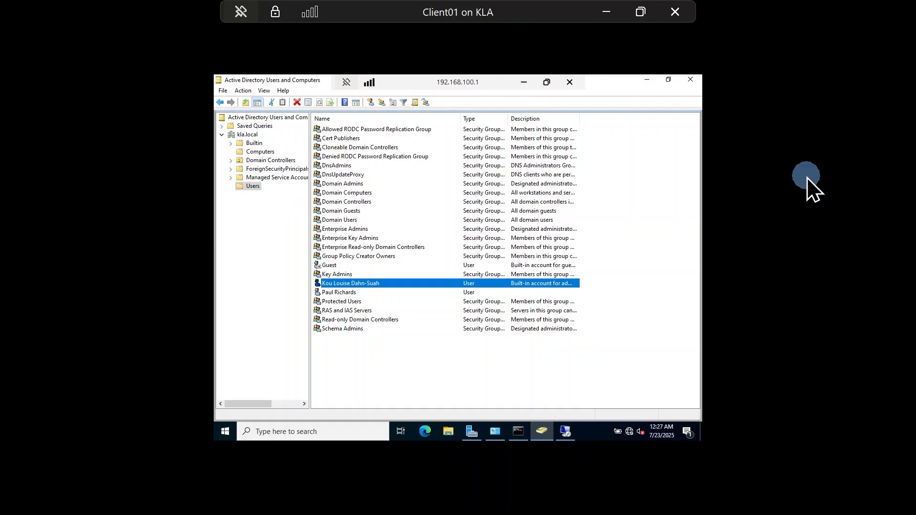
Step: Minimize Active Directory Users and Computers and Server Manager on DC01, and close the RDC dialog
left_click(647, 82)
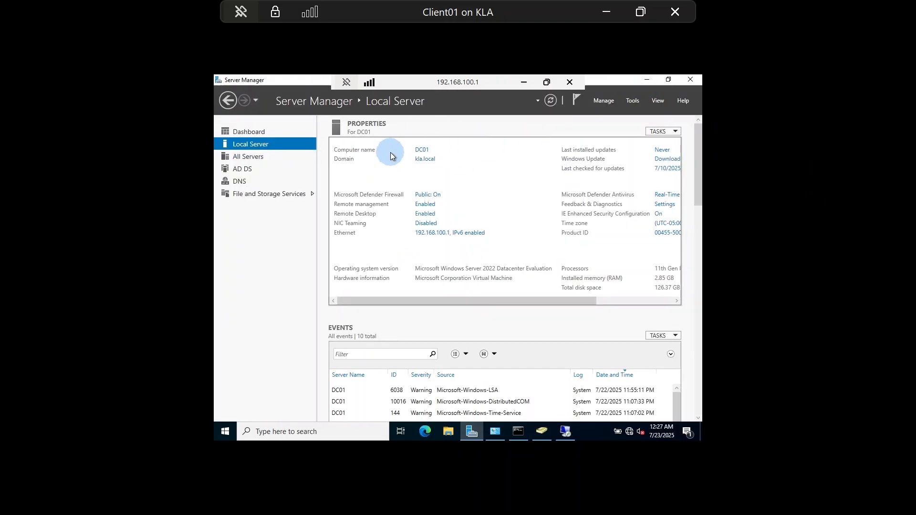
left_click(649, 83)
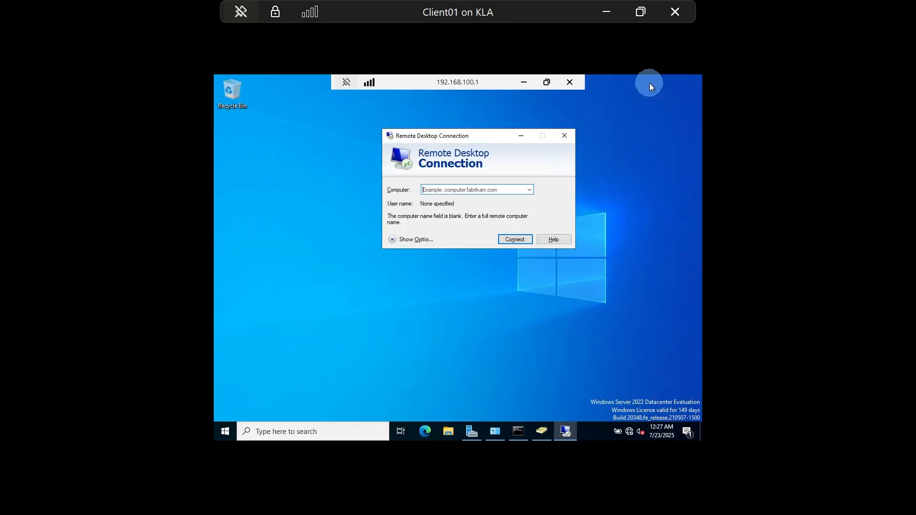
left_click(565, 137)
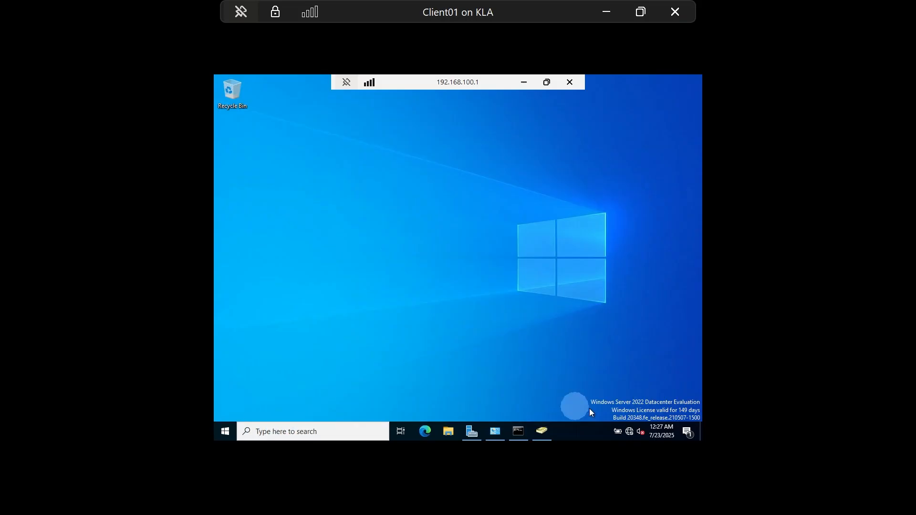
Step: Run hostname in DC01's Command Prompt, copy the DC01 output, and minimize the session
mouse_move(526, 430)
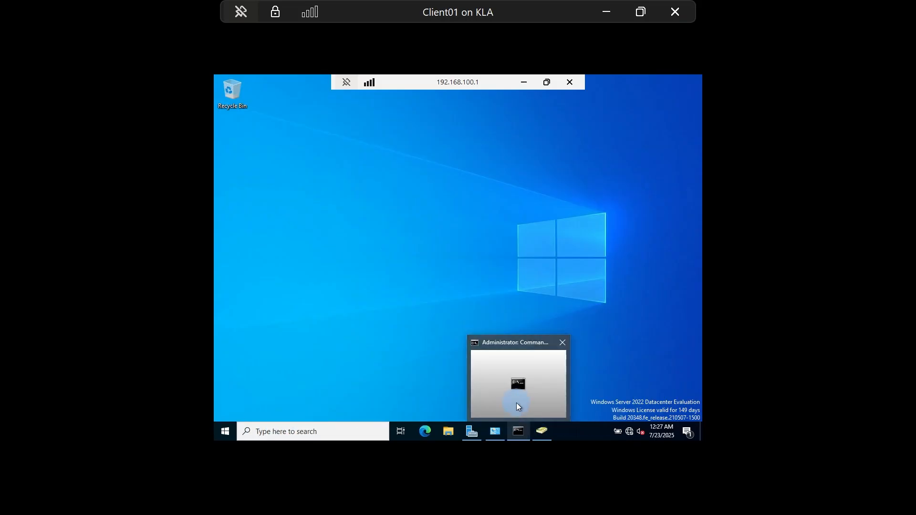
left_click(517, 414)
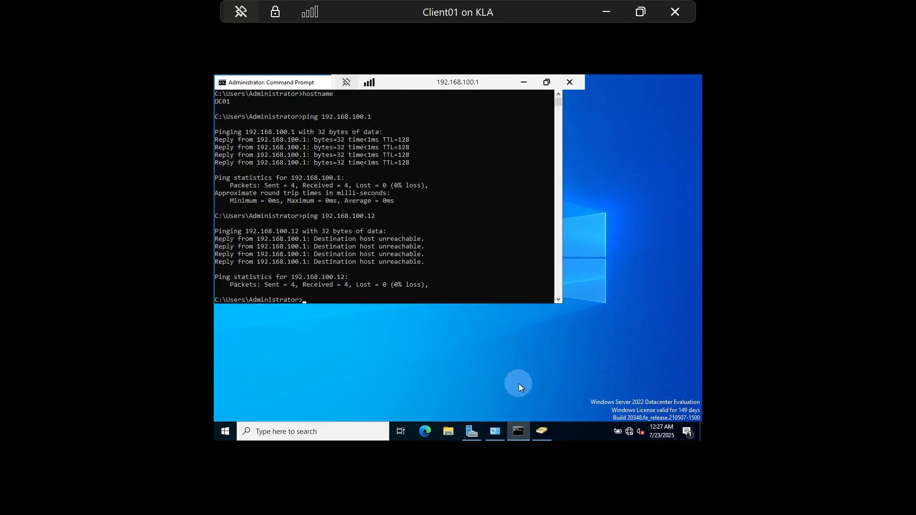
type("hostname")
key("Return")
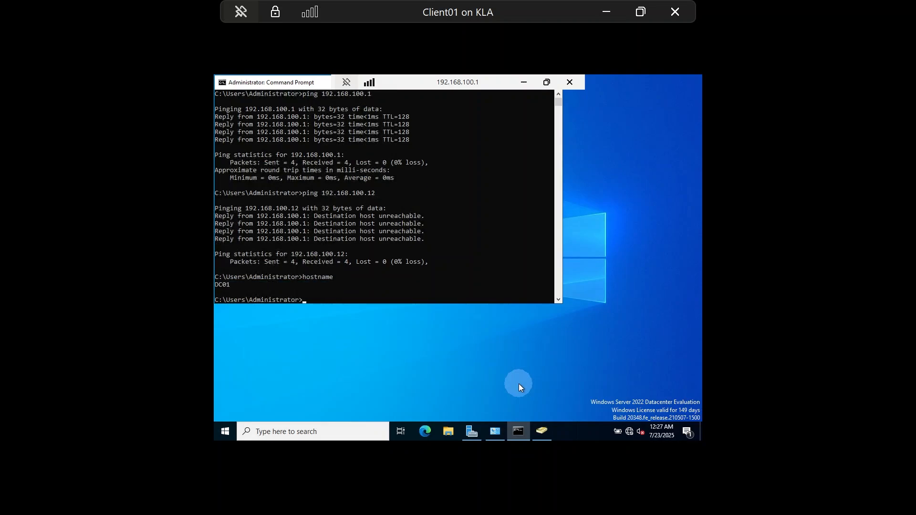
left_click_drag(236, 285, 220, 287)
right_click(348, 293)
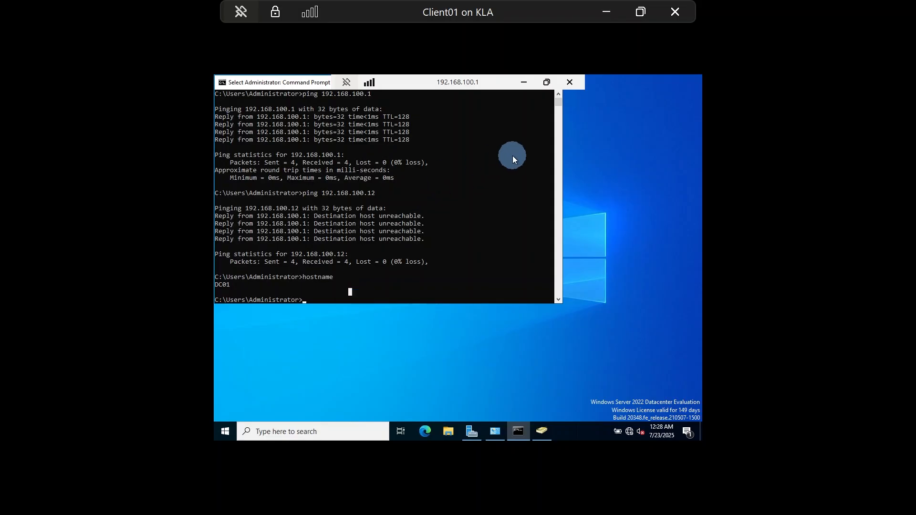
left_click(525, 82)
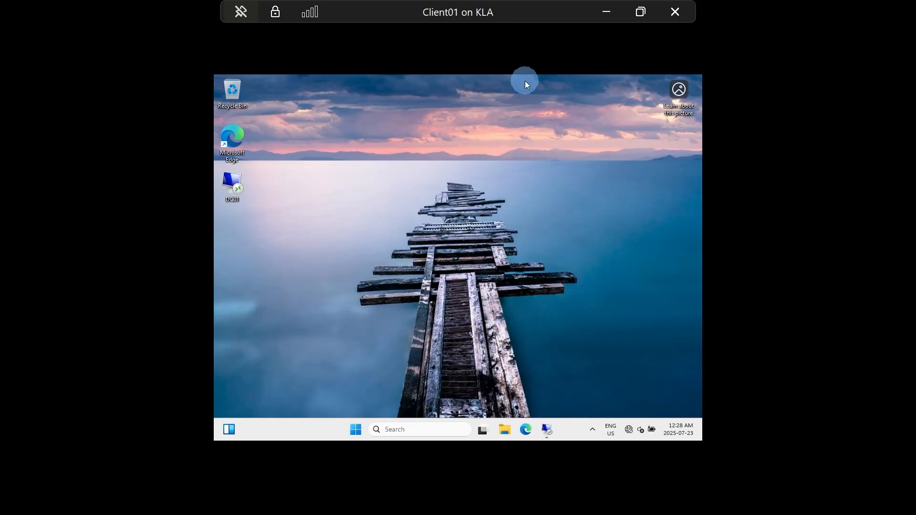
Step: Launch Command Prompt on Client01 from a Start search for cmd and run hostname
left_click(355, 430)
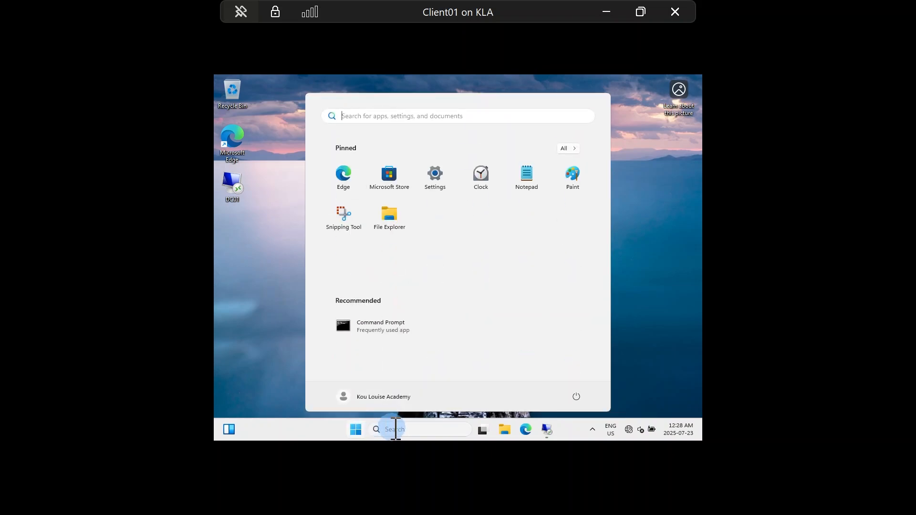
left_click(394, 430)
type("cmd")
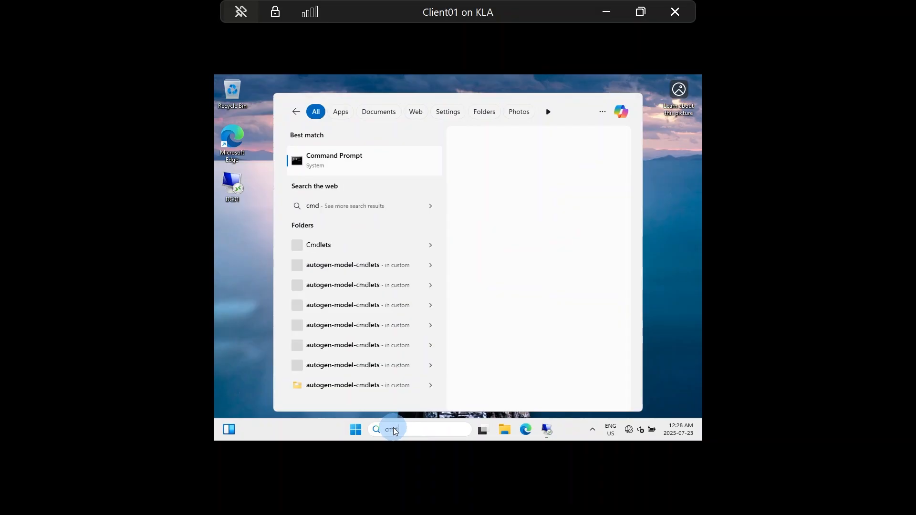
key("ctrl+shift+Return")
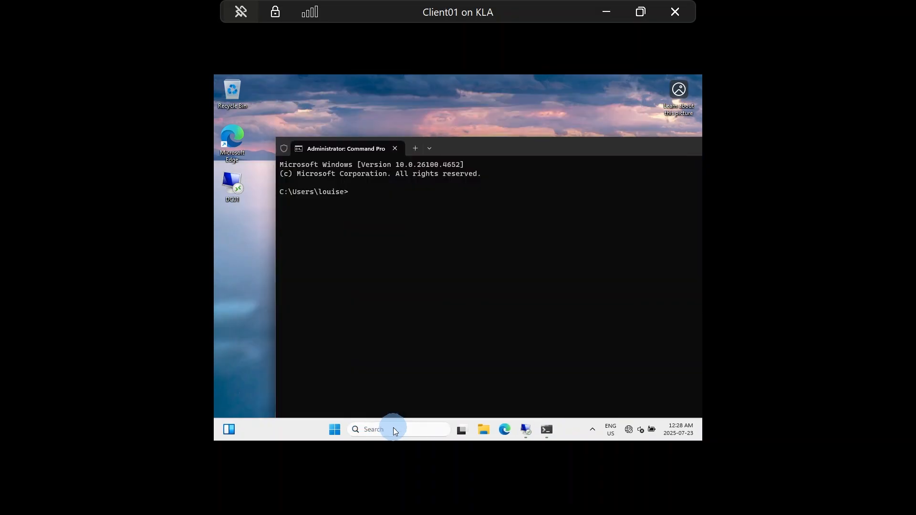
type("hostname")
key("Return")
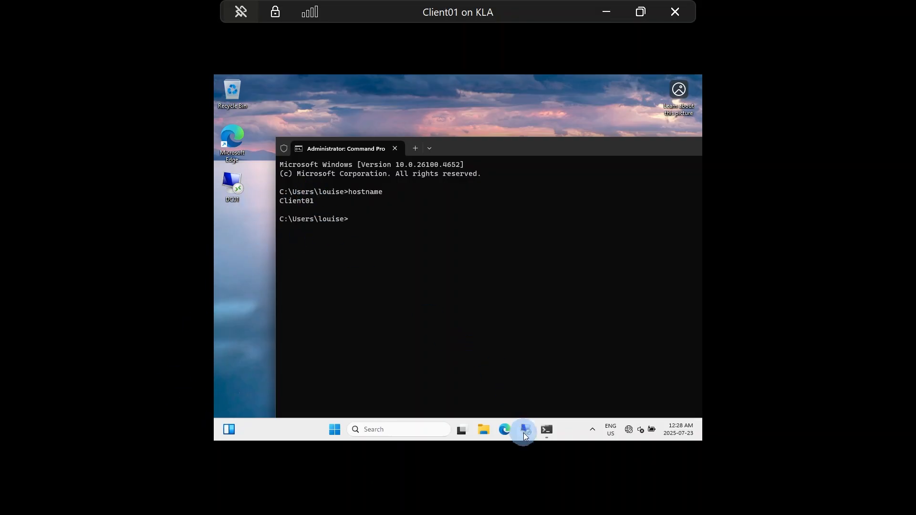
mouse_move(529, 434)
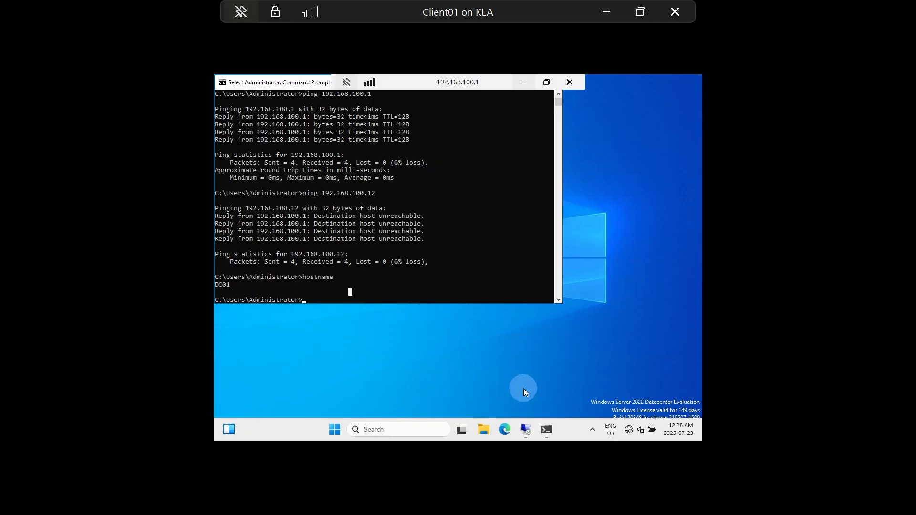
Step: Return to the DC01 session, minimize its Command Prompt, and launch File Explorer
left_click(533, 437)
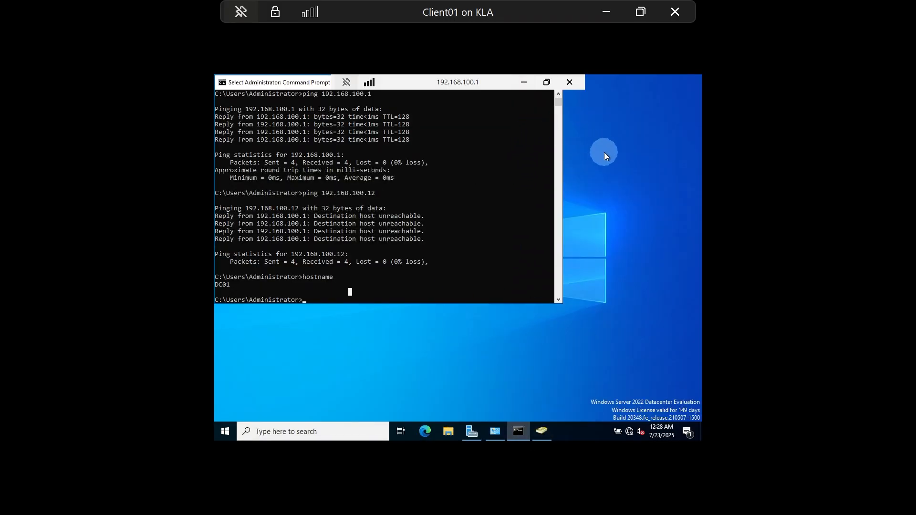
left_click(518, 434)
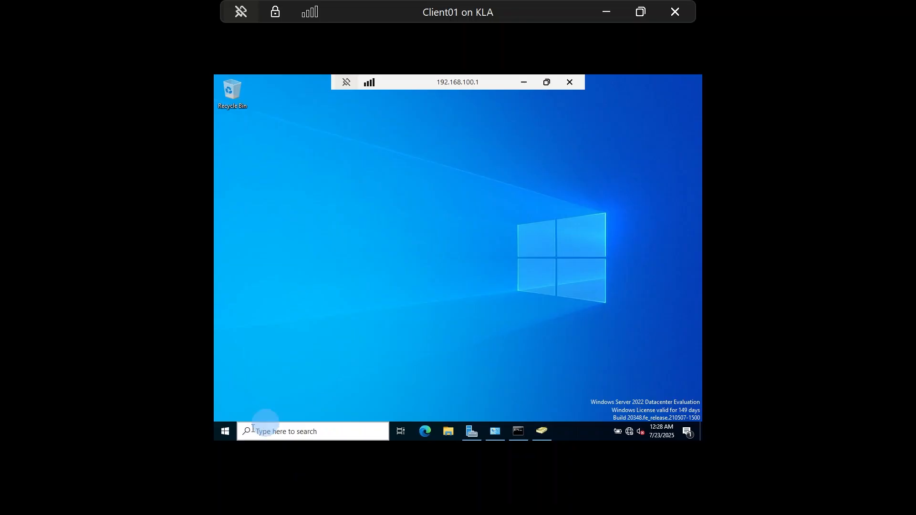
left_click(452, 433)
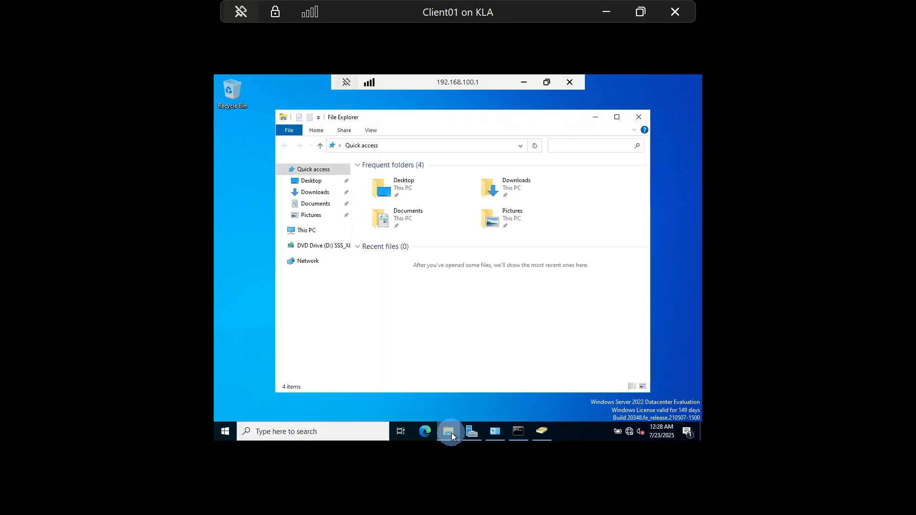
Step: Maximize File Explorer, go to This PC, and open the redirected C on CLIENT01 drive
left_click(618, 118)
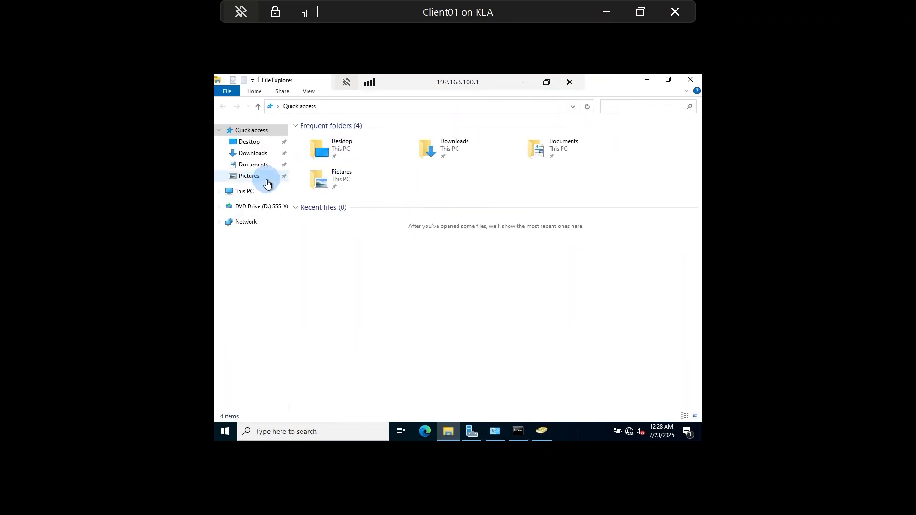
left_click(244, 193)
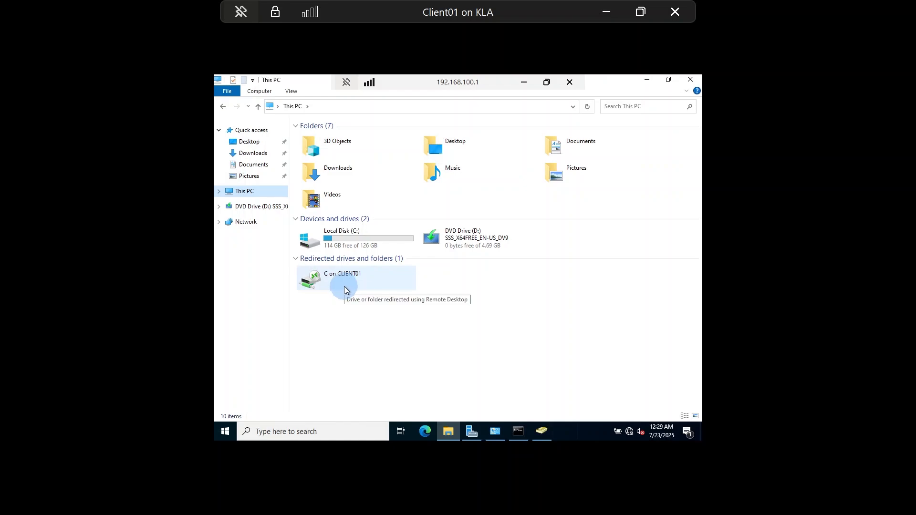
left_click(349, 237)
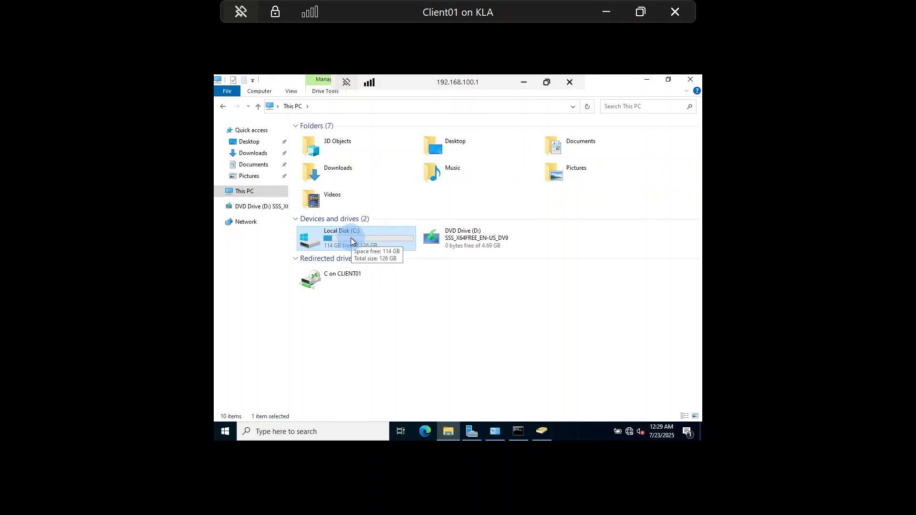
left_click(340, 279)
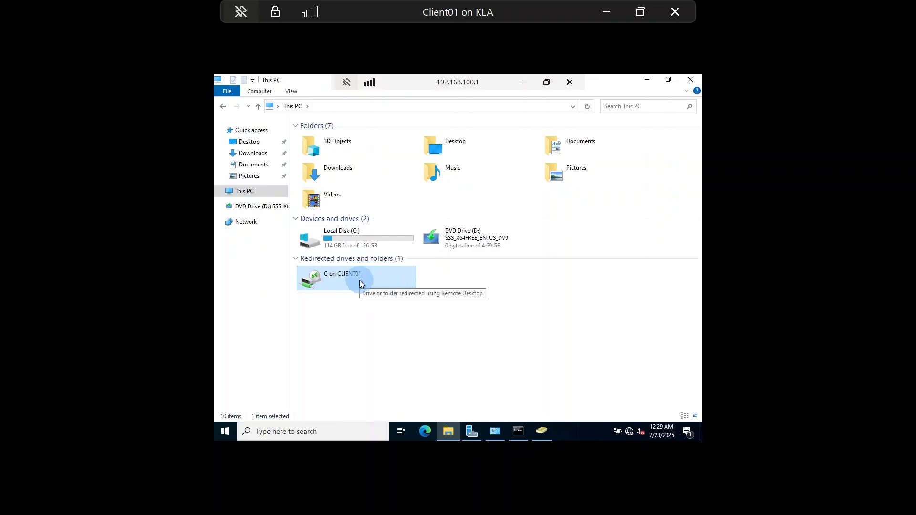
double_click(329, 277)
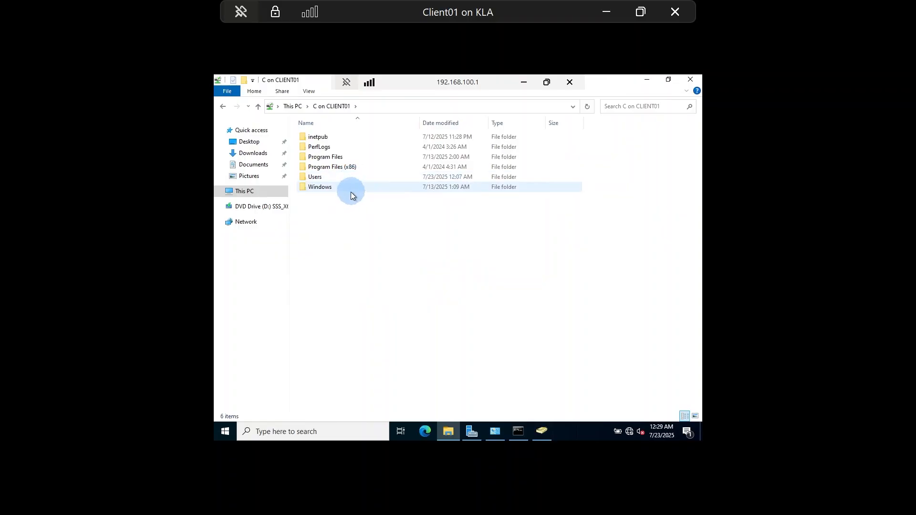
Step: Browse CLIENT01's C drive to the user's Desktop with the DC01 file, then minimize the session
double_click(317, 177)
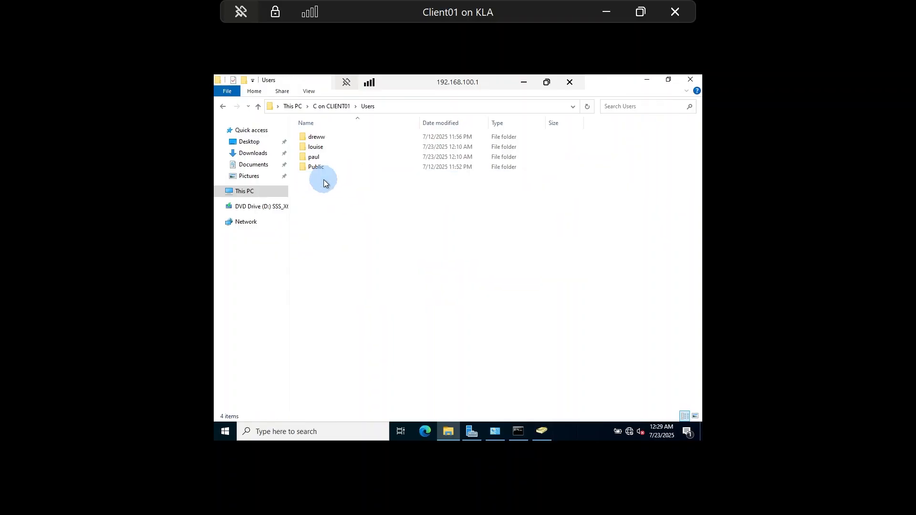
double_click(317, 147)
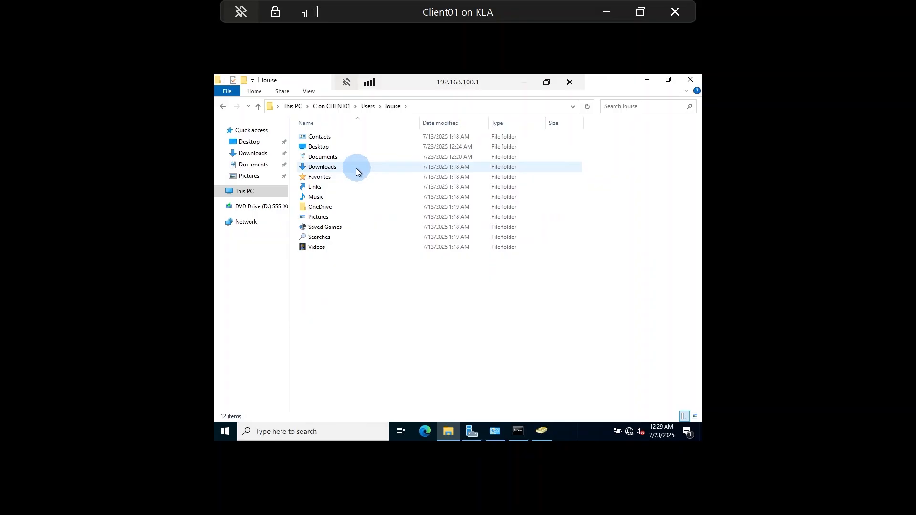
double_click(321, 149)
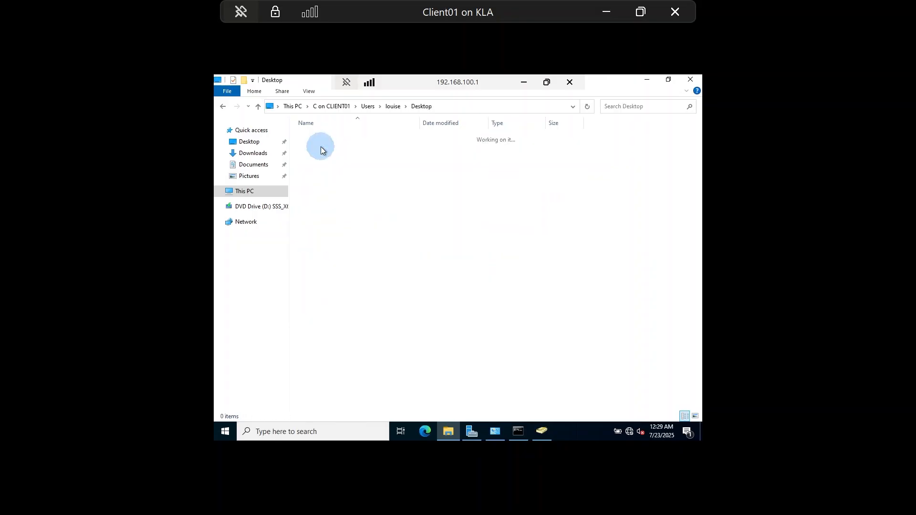
left_click(302, 138)
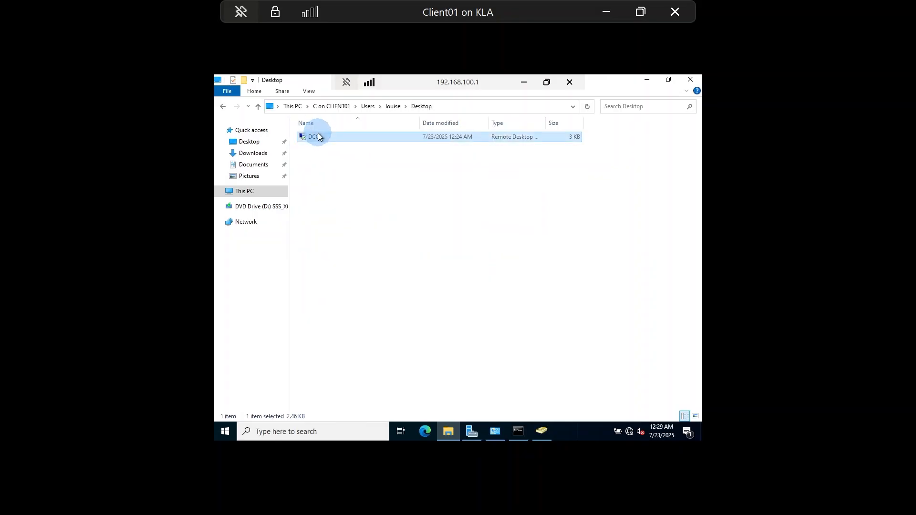
left_click(406, 193)
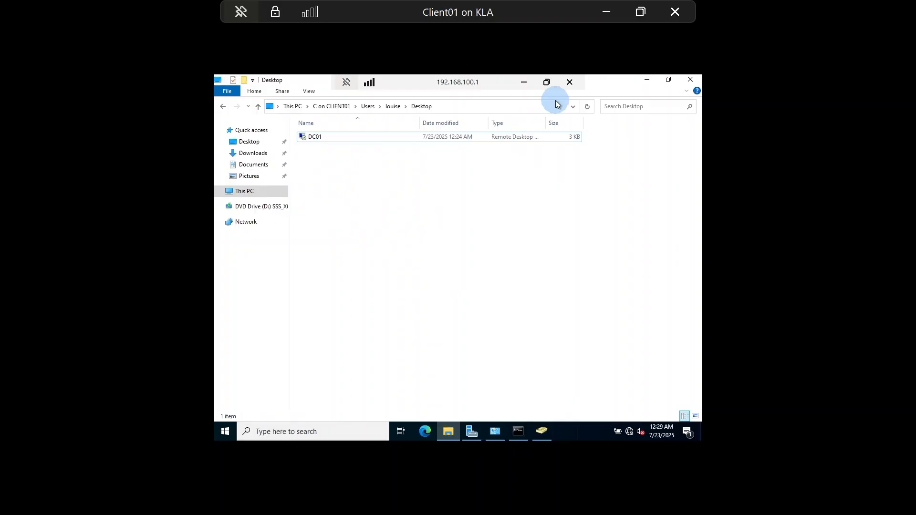
left_click(525, 84)
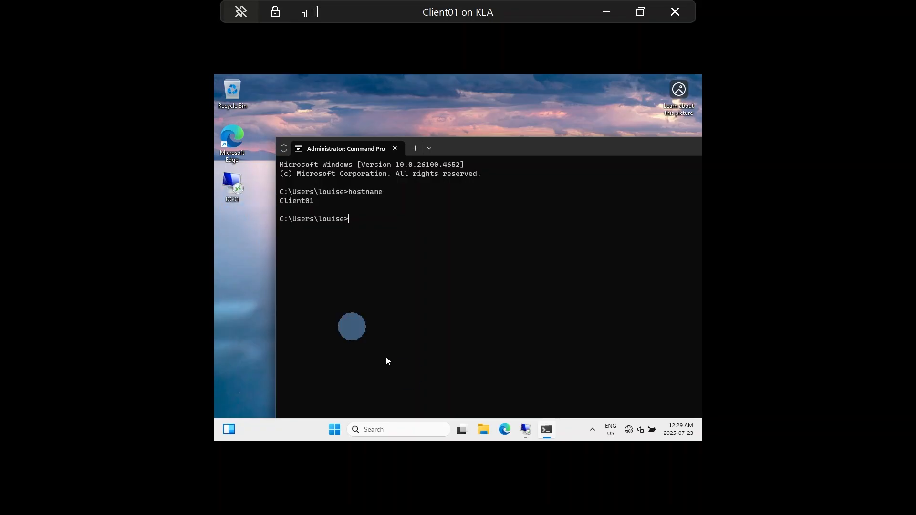
left_click(527, 429)
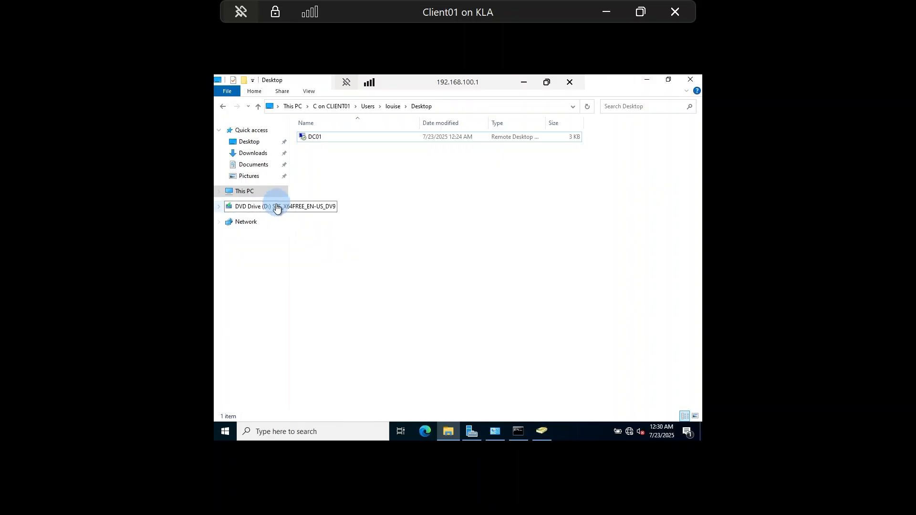
left_click(309, 135)
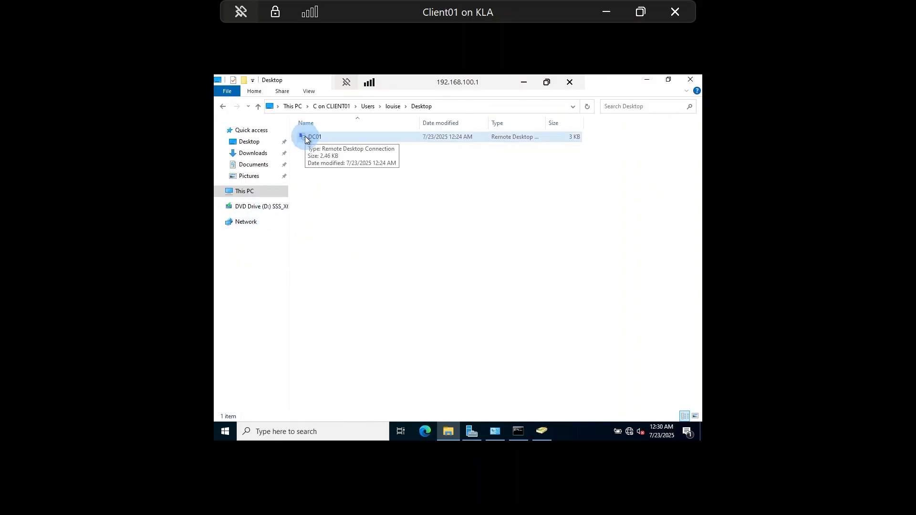
Step: Search for 'task' from the DC01 taskbar and launch Task Manager
right_click(305, 136)
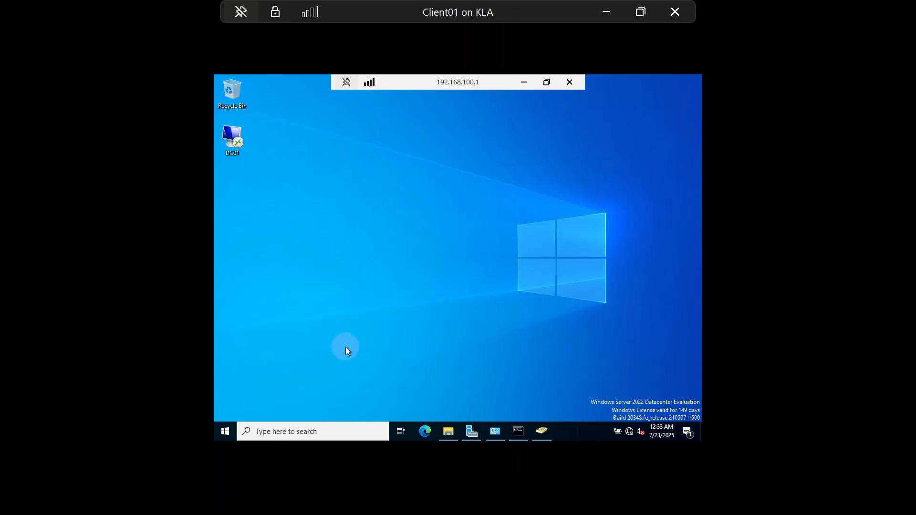
left_click(293, 430)
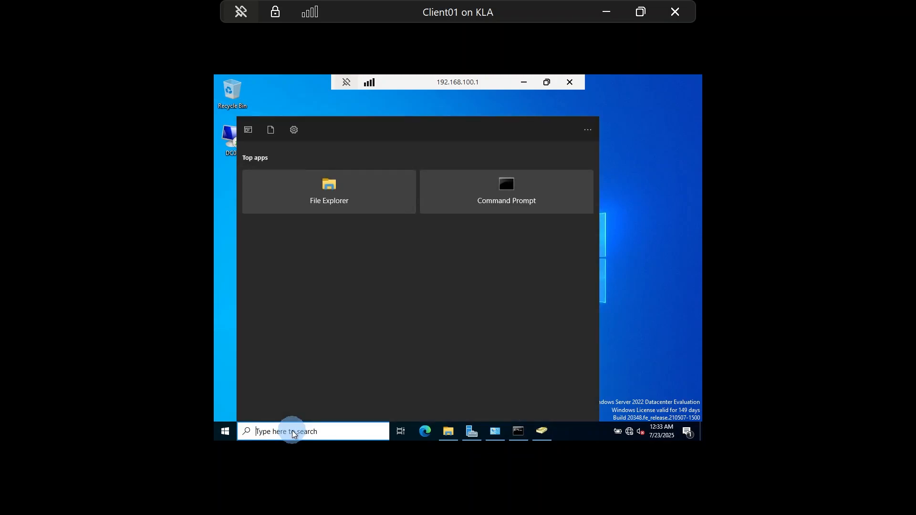
type("task")
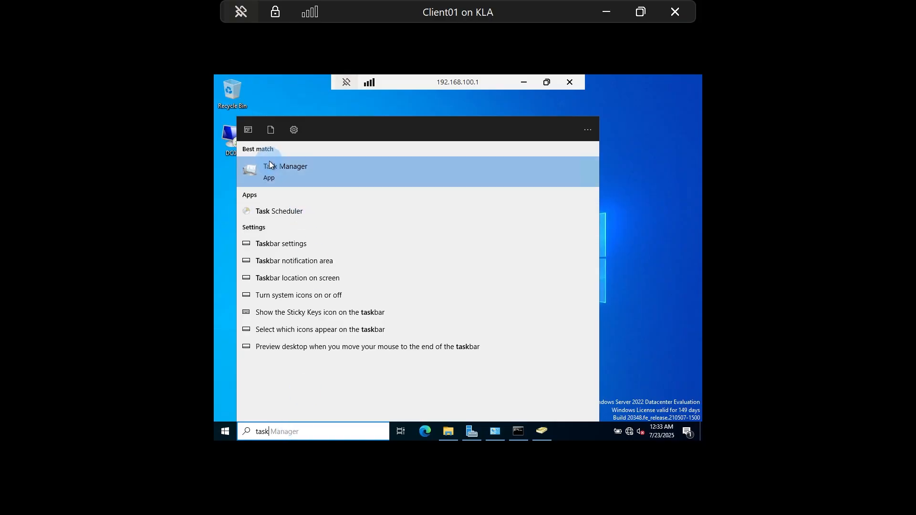
left_click(273, 175)
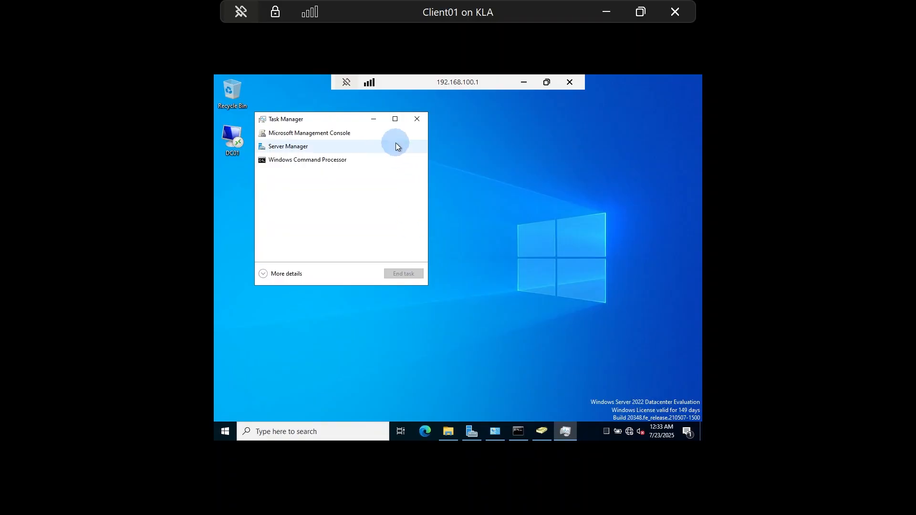
Step: Switch Task Manager to its detailed view and reposition its window
left_click(395, 120)
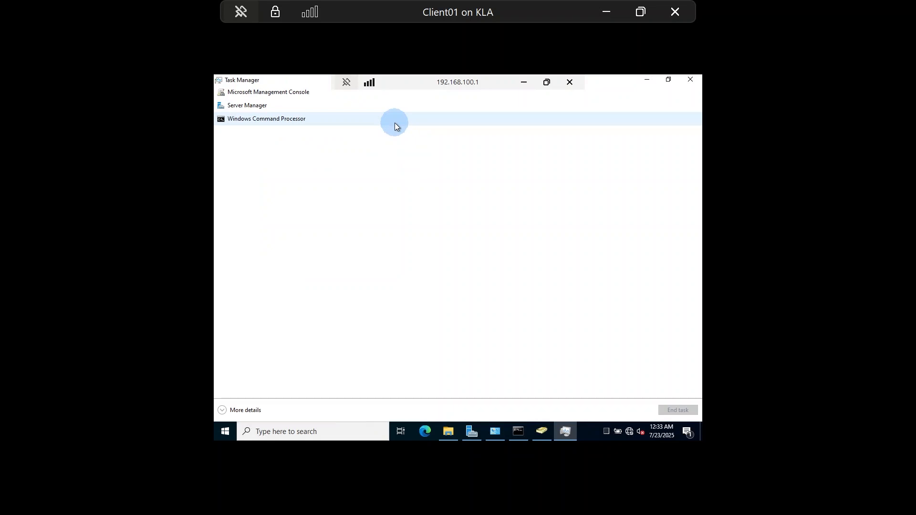
left_click(240, 410)
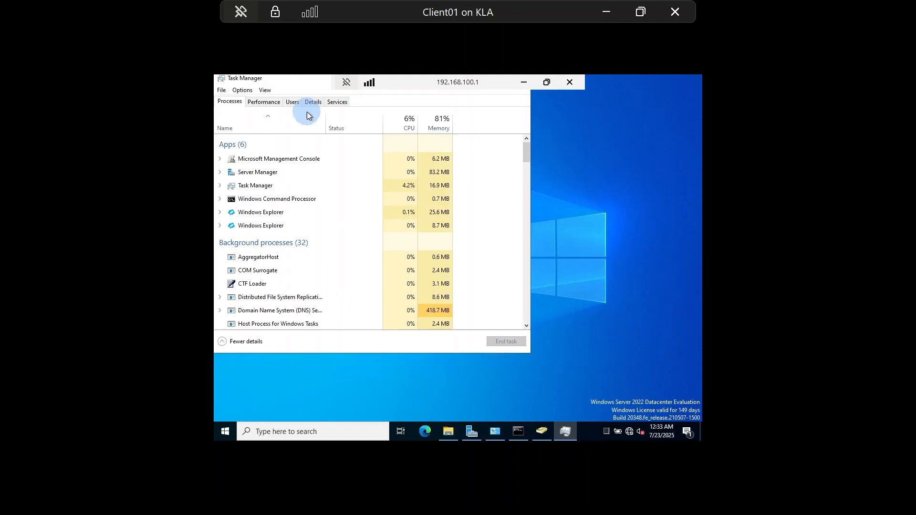
left_click_drag(299, 77, 308, 129)
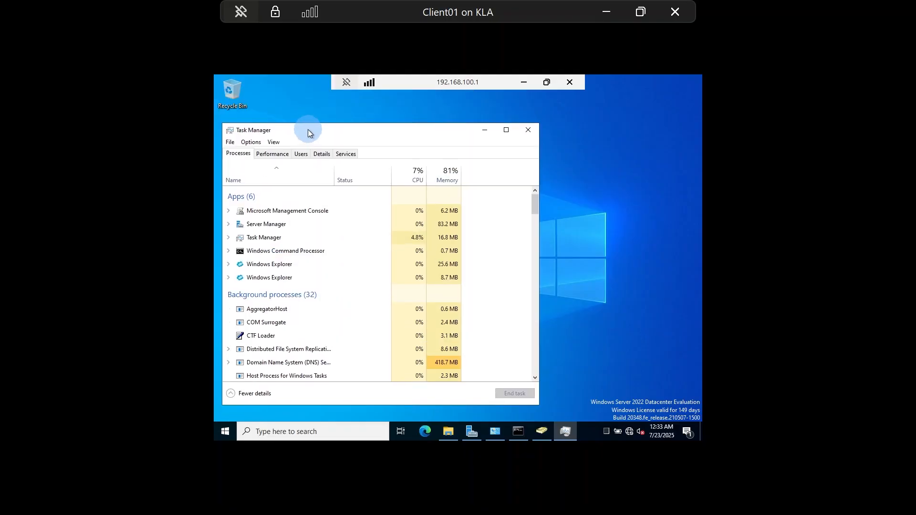
Step: On the Users tab, expand the signed-in user's 30 processes, then run the DC01 session windowed
left_click(302, 155)
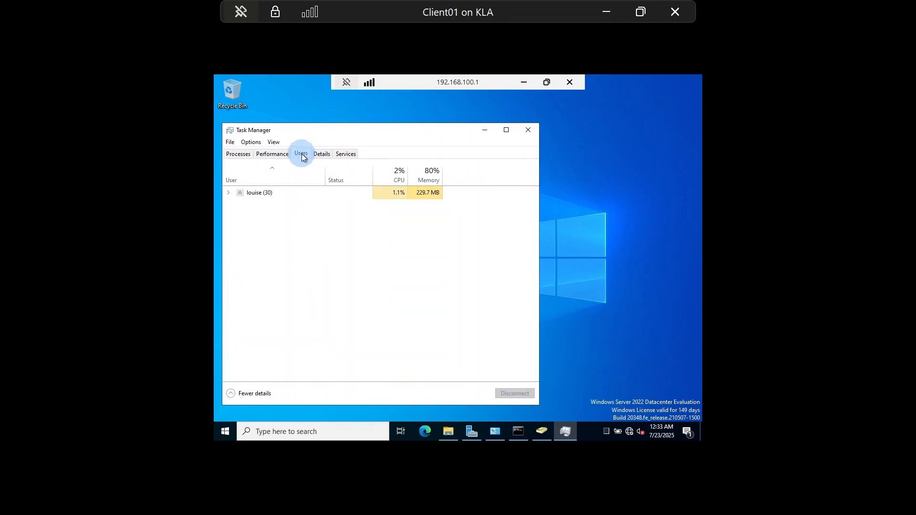
left_click(245, 194)
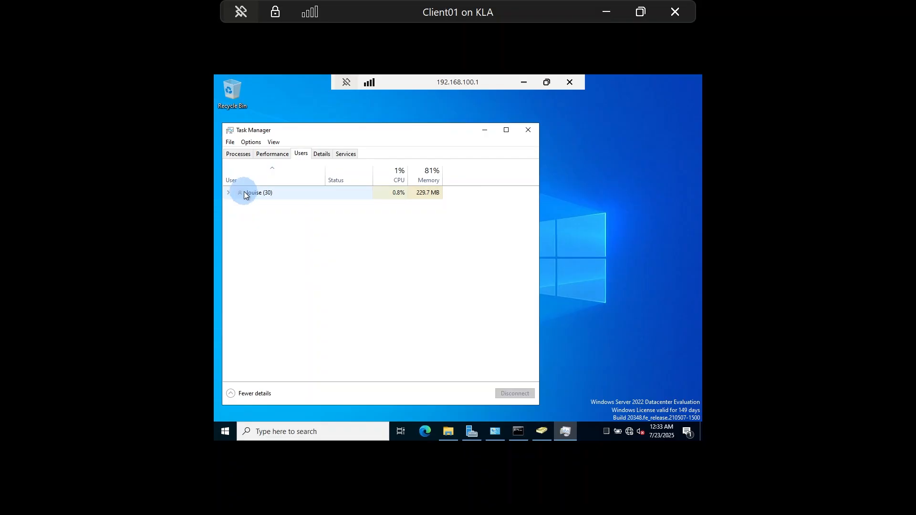
left_click(227, 193)
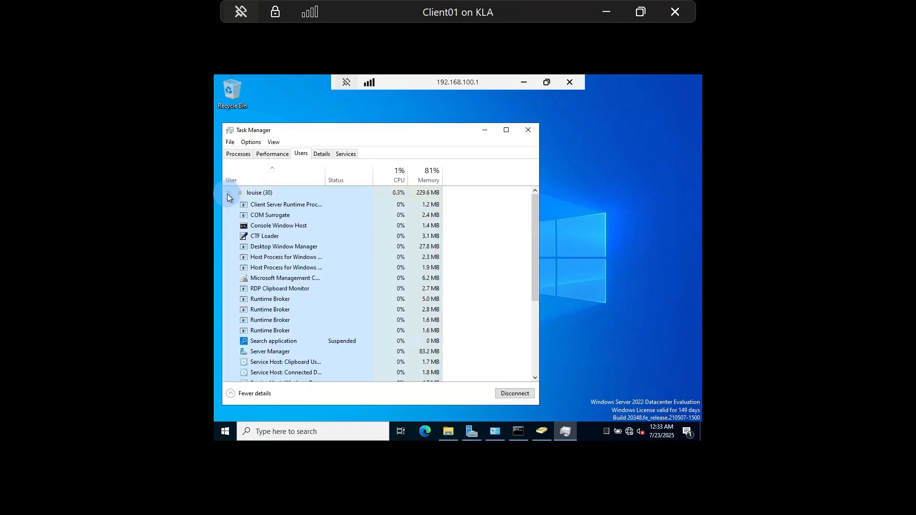
left_click(227, 194)
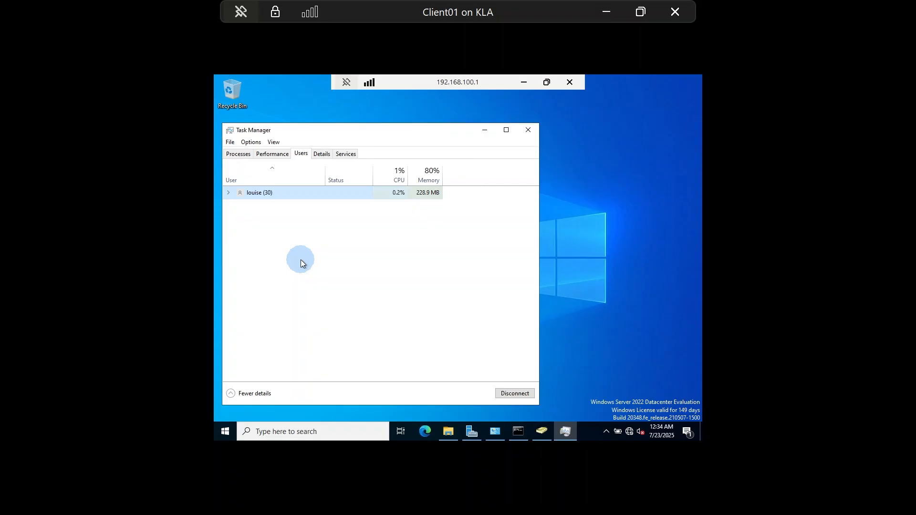
left_click(547, 84)
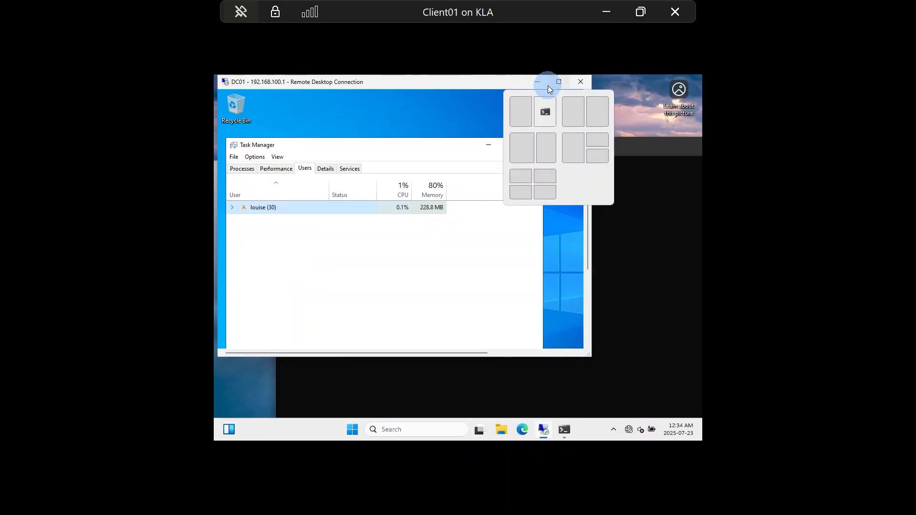
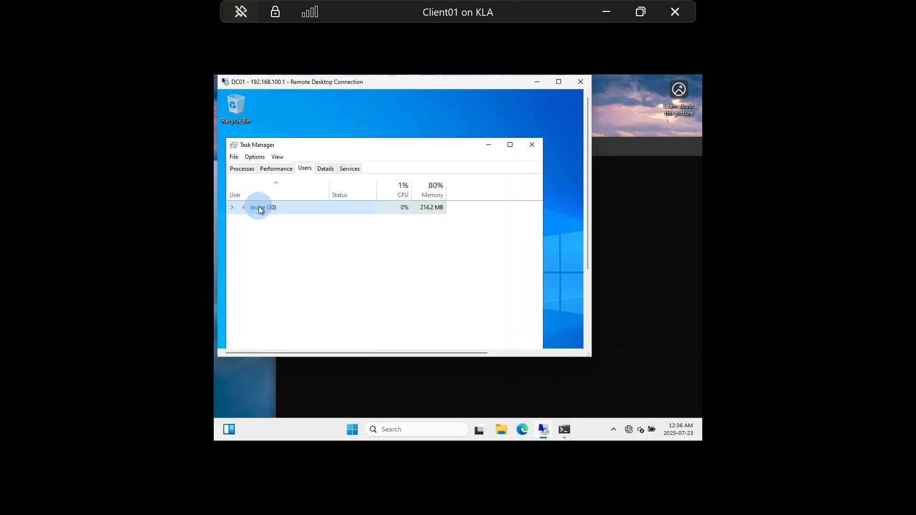
Step: Maximize the DC01 remote session window and close Task Manager
right_click(258, 208)
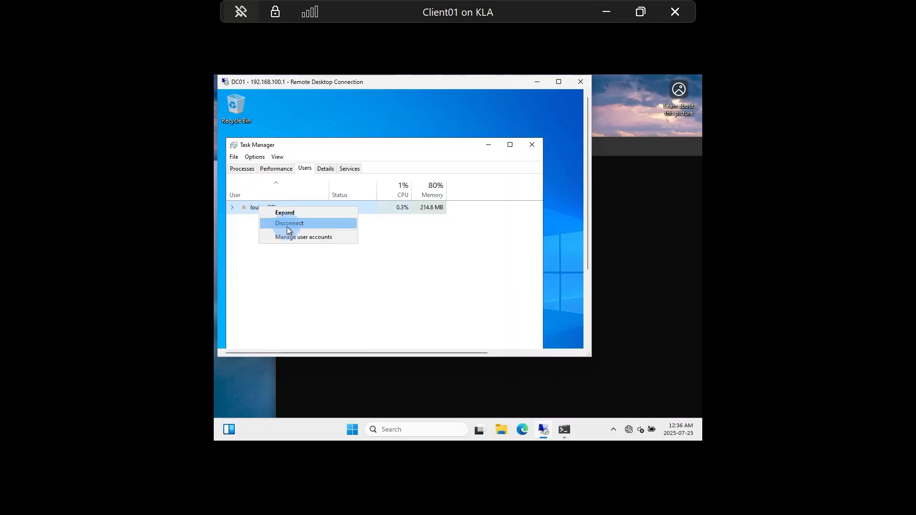
left_click(251, 292)
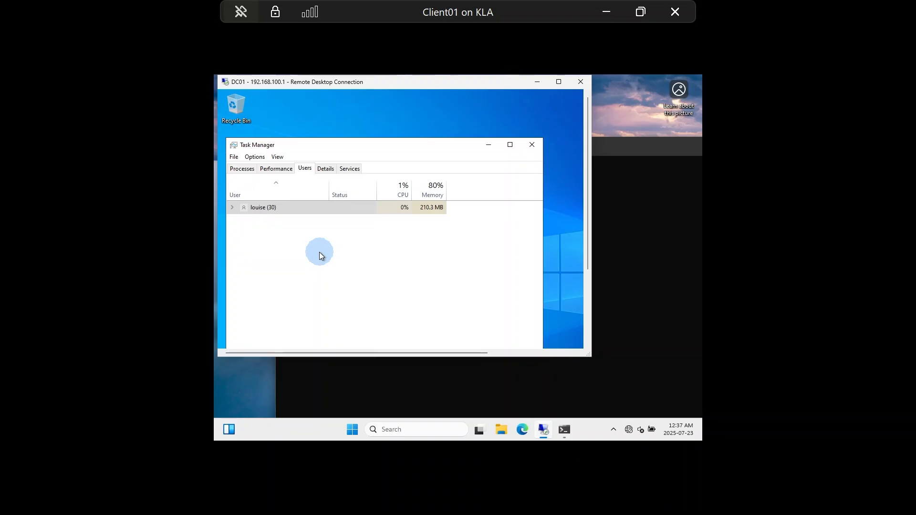
left_click(559, 82)
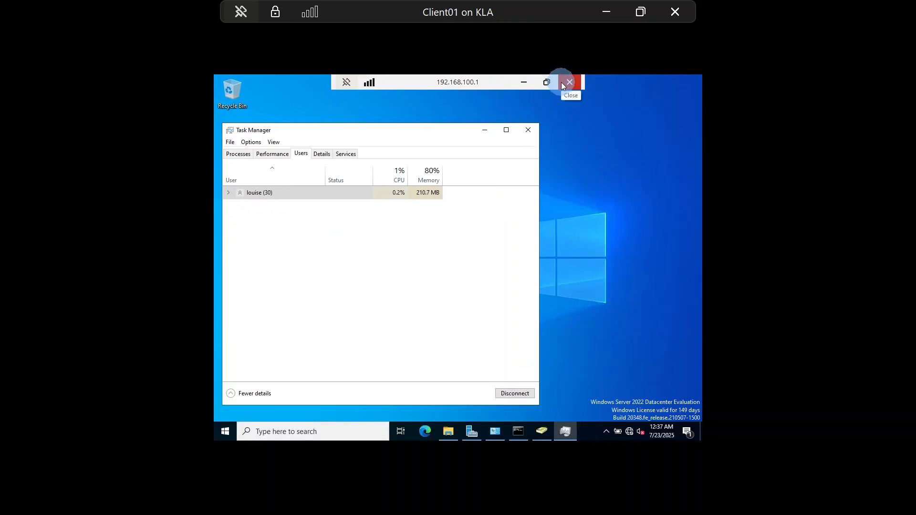
left_click(532, 129)
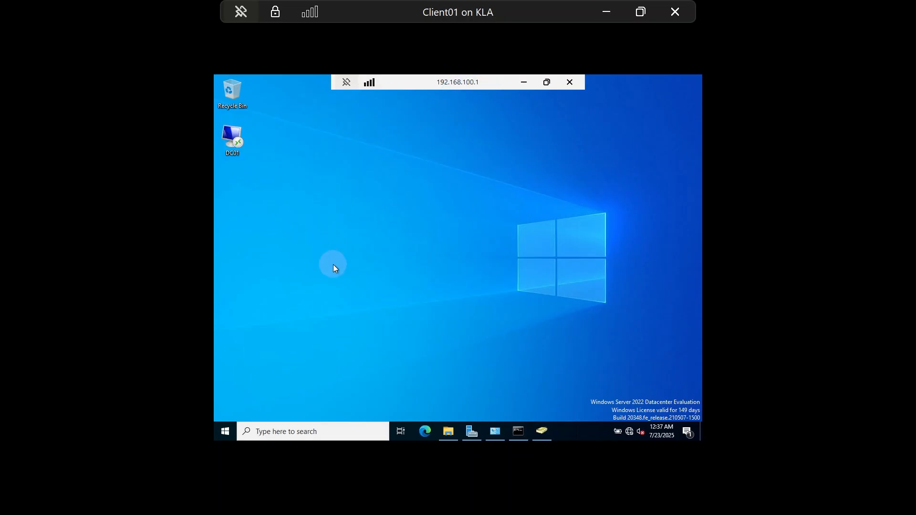
Step: Disconnect the DC01 remote session through the Start menu's Power options
left_click(226, 434)
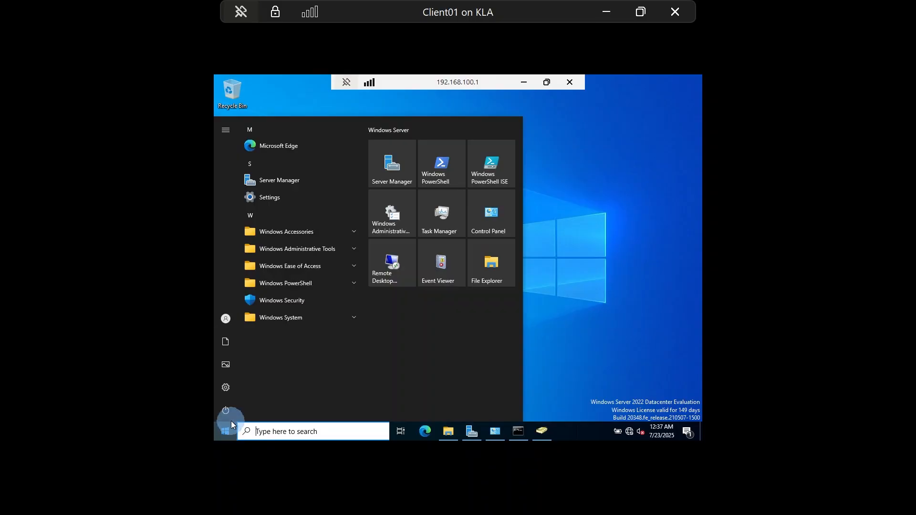
mouse_move(227, 413)
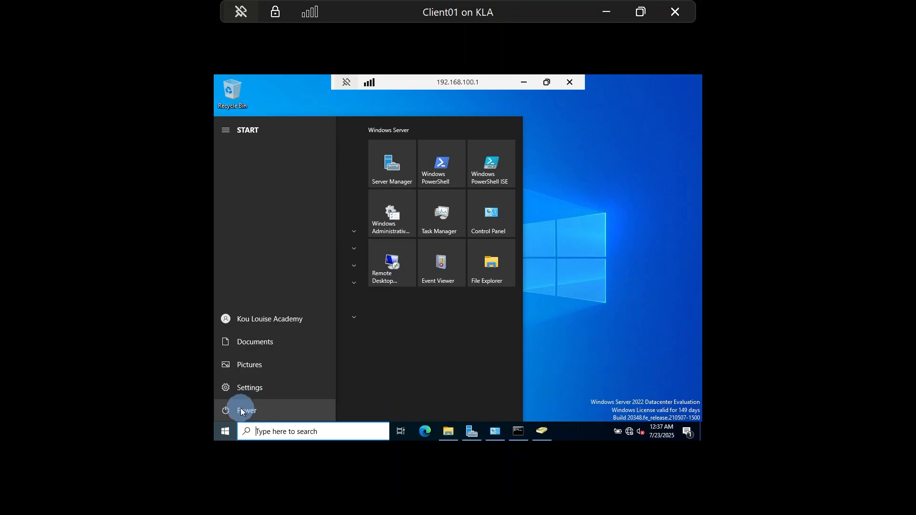
left_click(242, 411)
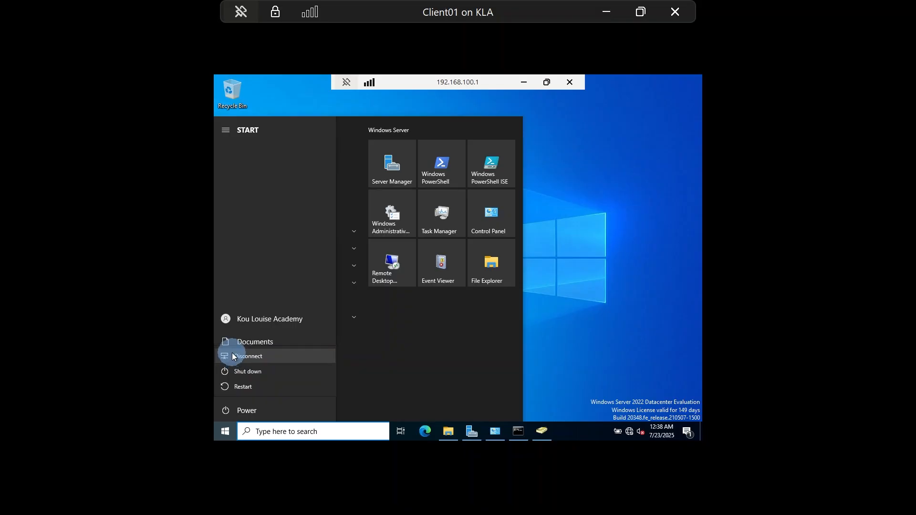
left_click(233, 357)
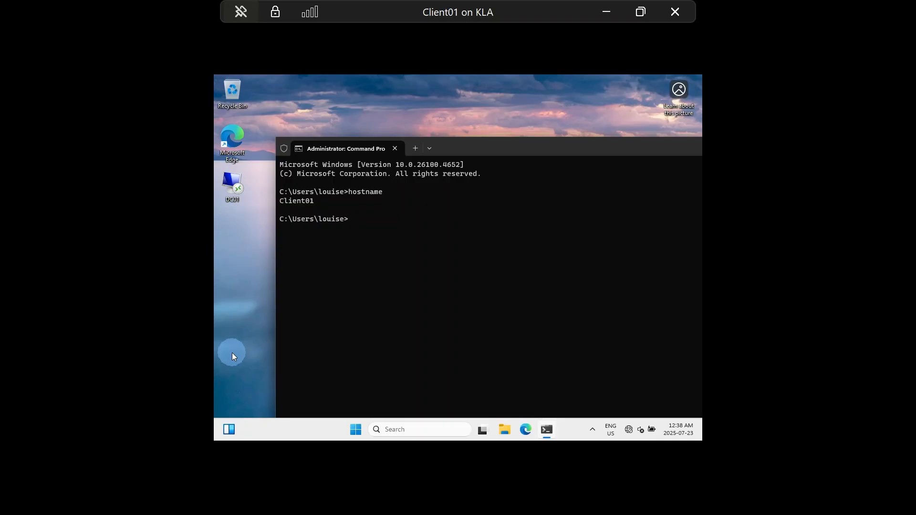
Step: Close Client01's Command Prompt with the exit command
type("exit")
key("Return")
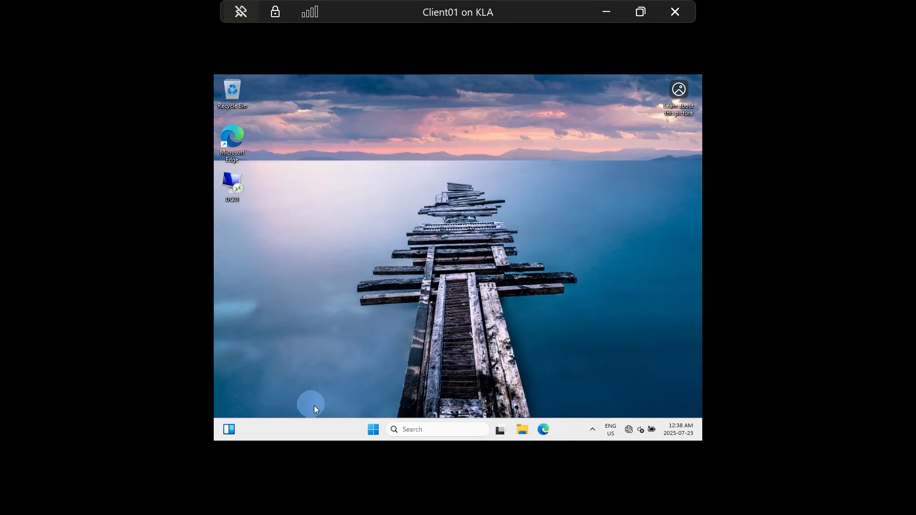
left_click(373, 429)
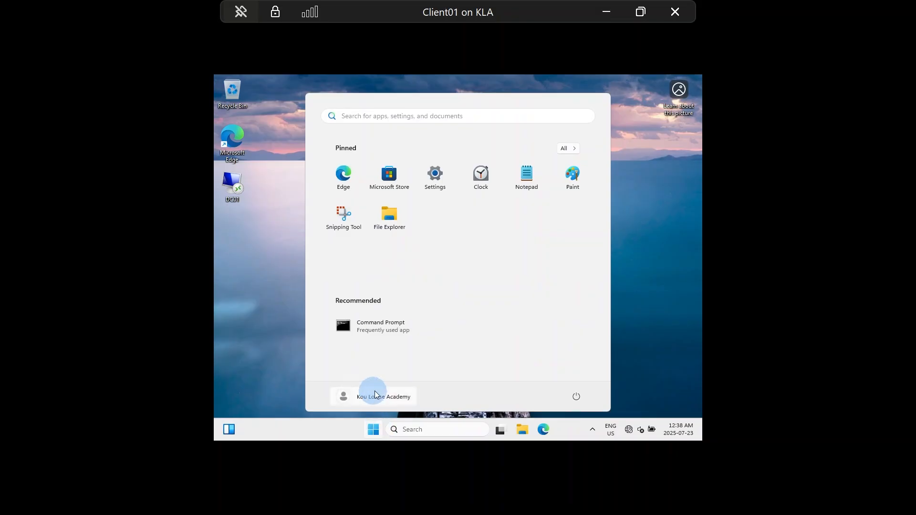
left_click(288, 334)
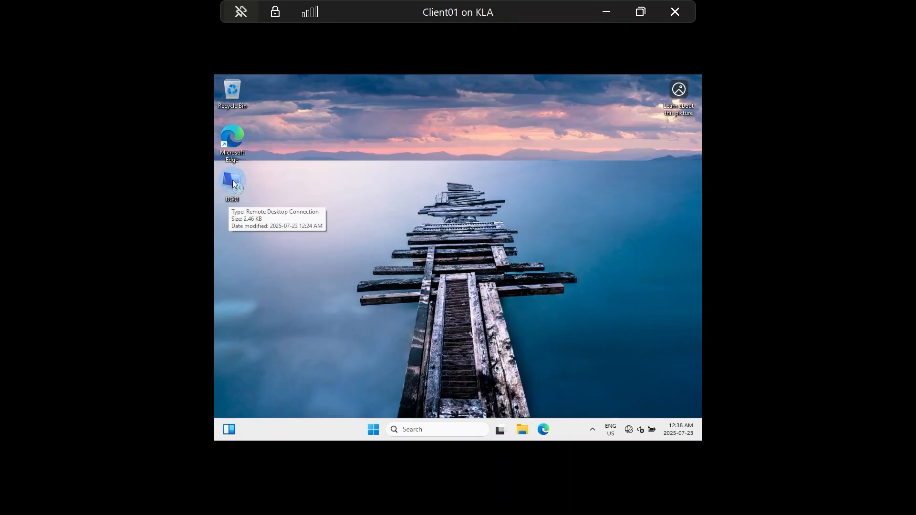
Step: Reconnect to DC01 with the saved RDP shortcut, entering the account password
double_click(233, 179)
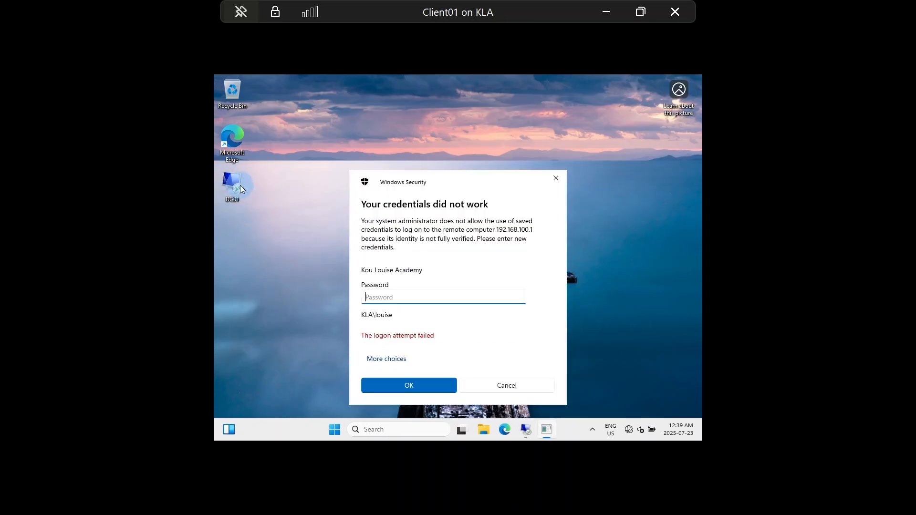
type("••••••••••")
key("Caps_Lock")
type("••")
left_click(405, 385)
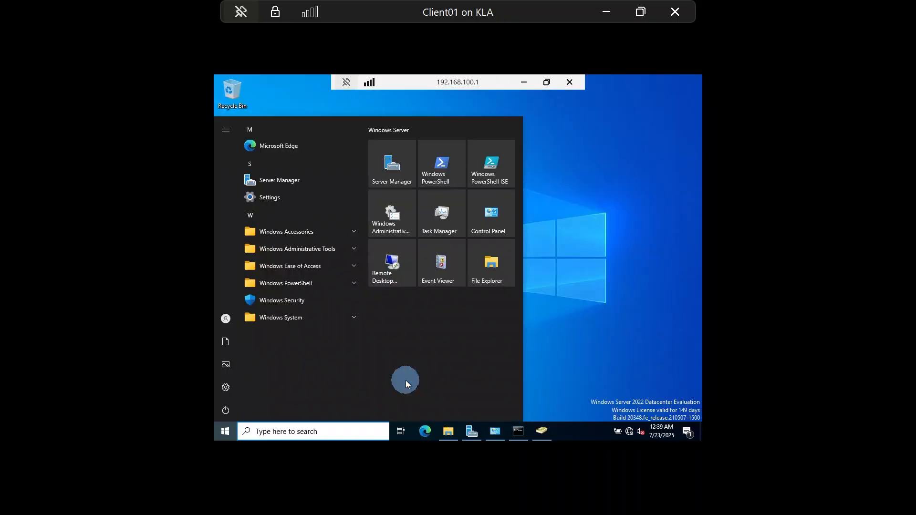
Step: Dismiss DC01's Start menu and restore Server Manager on its Local Server page
left_click(597, 347)
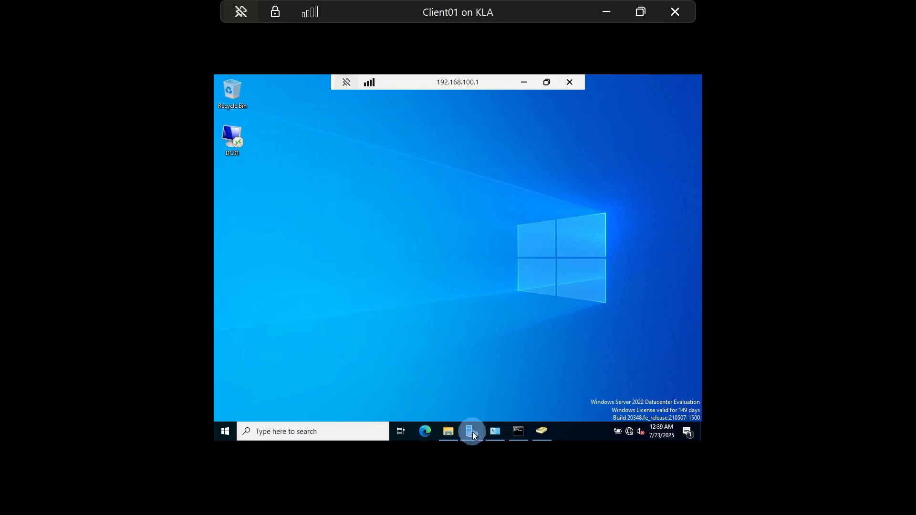
mouse_move(472, 431)
left_click(478, 396)
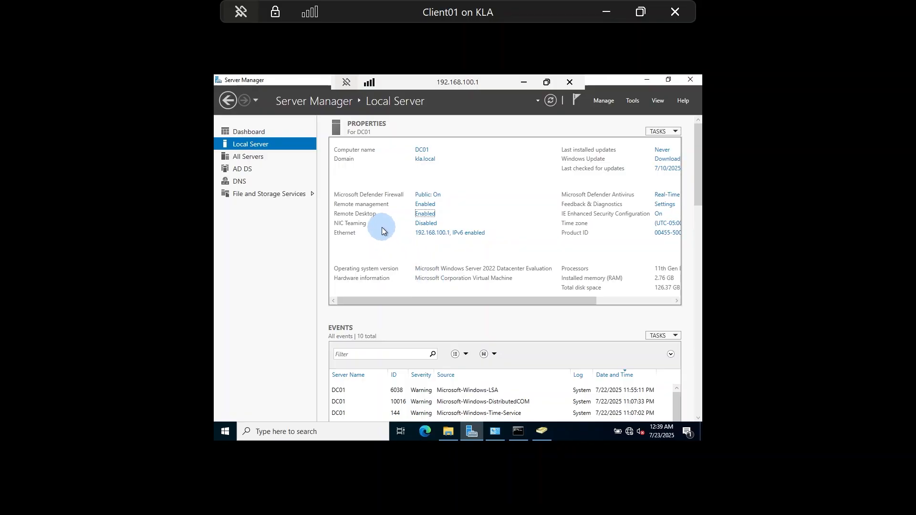
Step: Open DC01's Remote Desktop Users list from the Remote Desktop setting and start adding a user
left_click(426, 214)
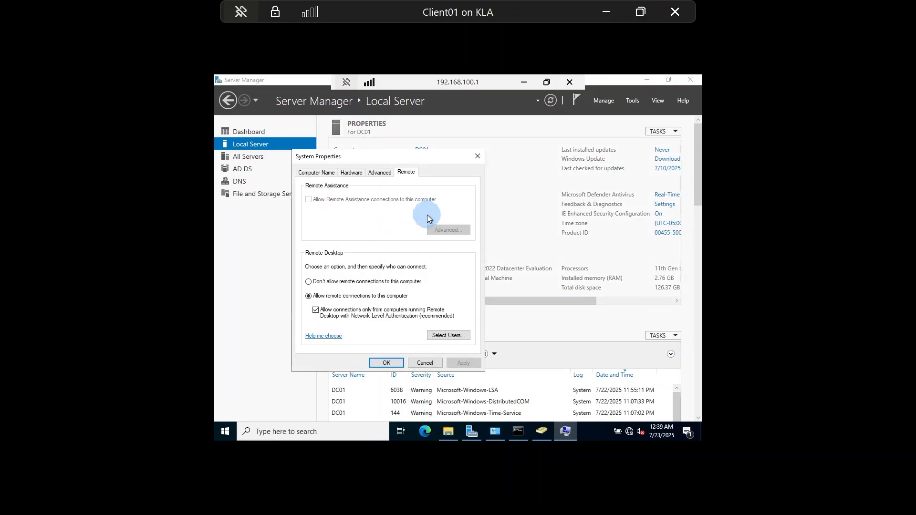
left_click(454, 335)
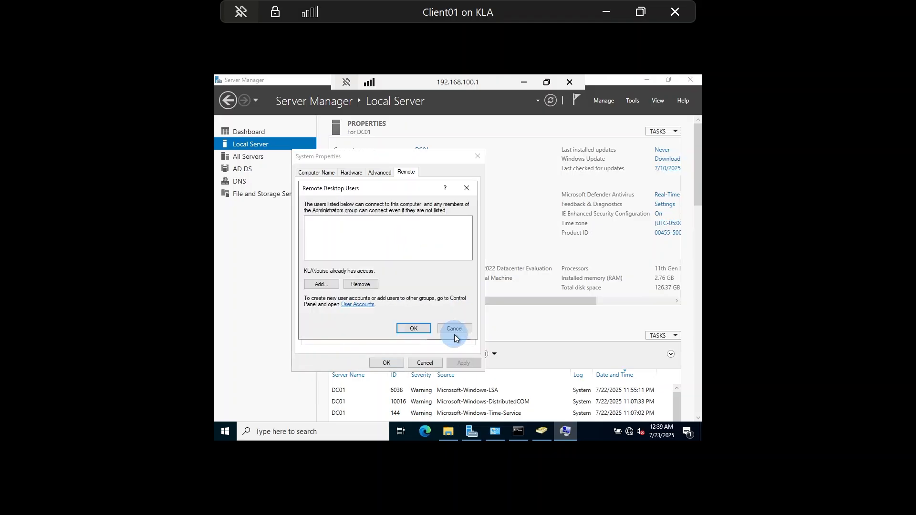
left_click(322, 285)
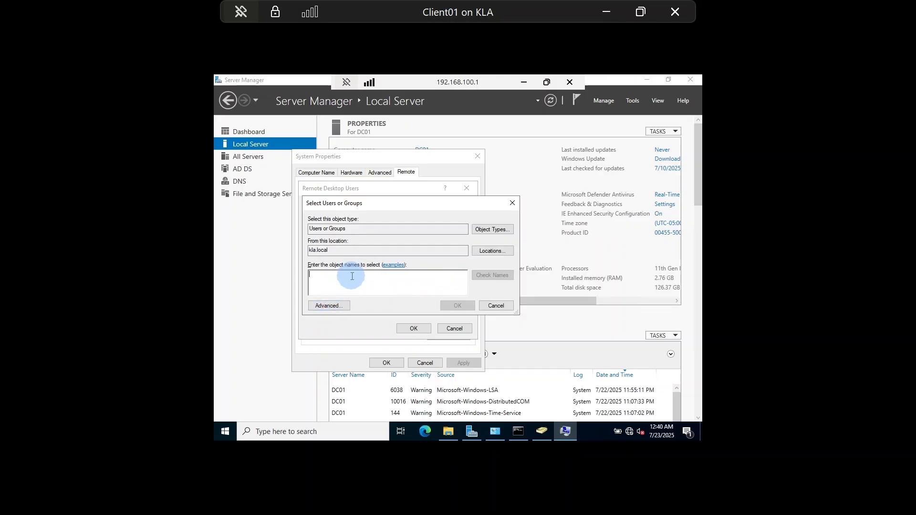
Step: Resolve the partial name 'pau', clear the names box, and switch to the advanced search
type("paul")
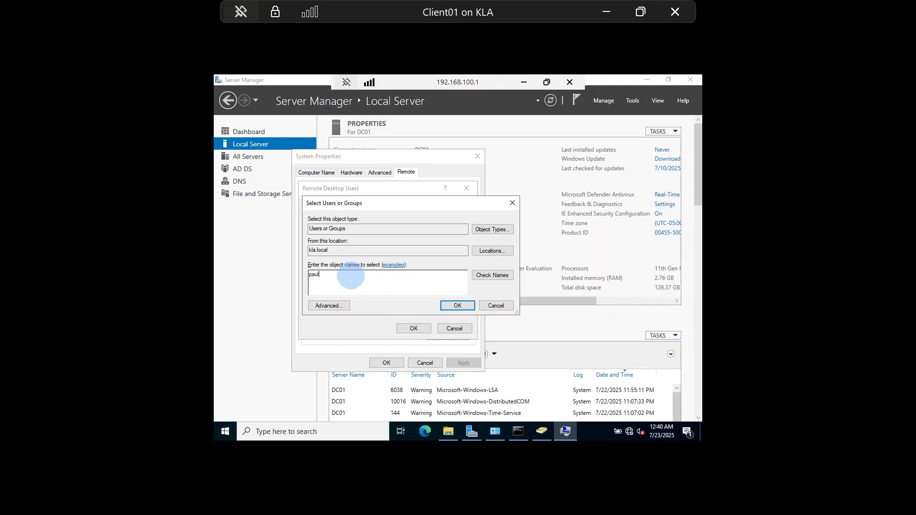
left_click(487, 281)
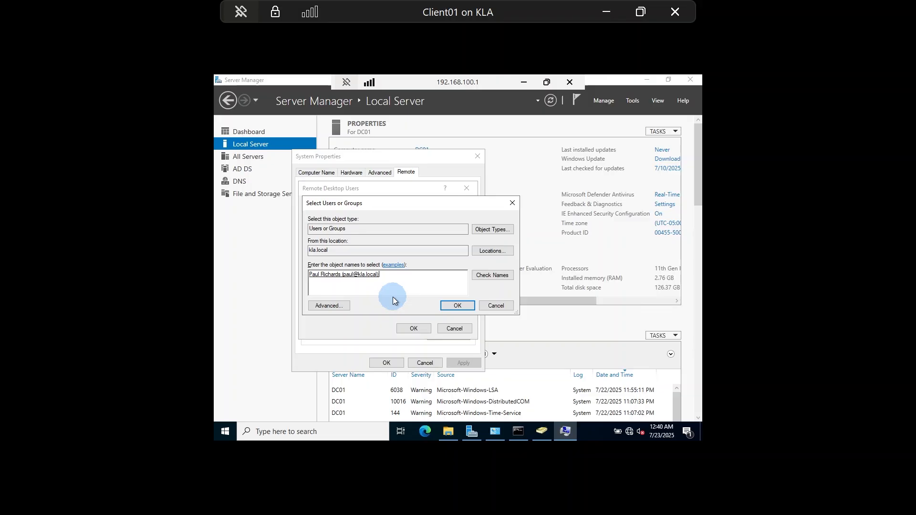
key("ctrl+a")
key("BackSpace")
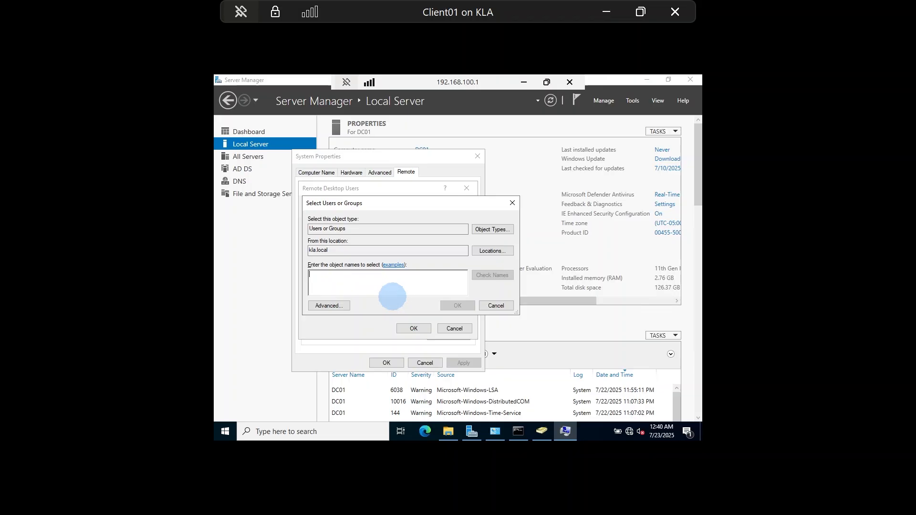
left_click(333, 306)
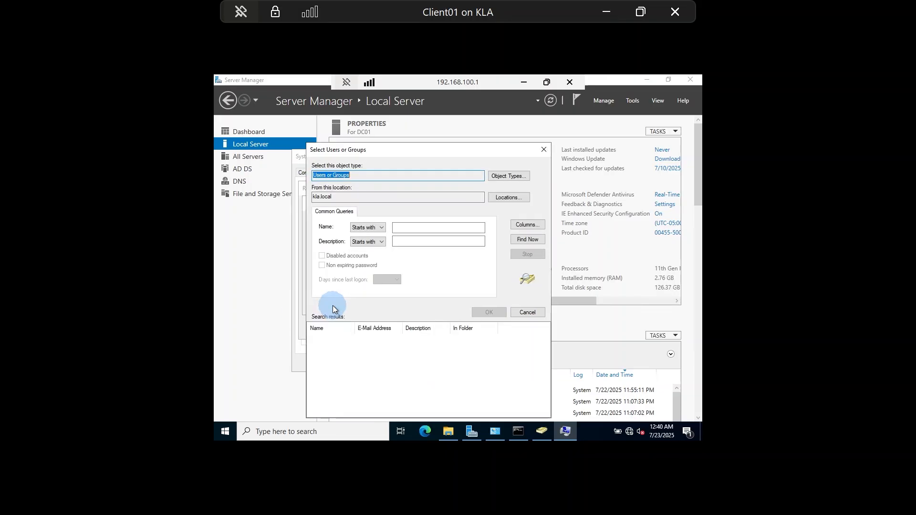
Step: Find the domain user, add them to Remote Desktop Users, and close System Properties
left_click(523, 241)
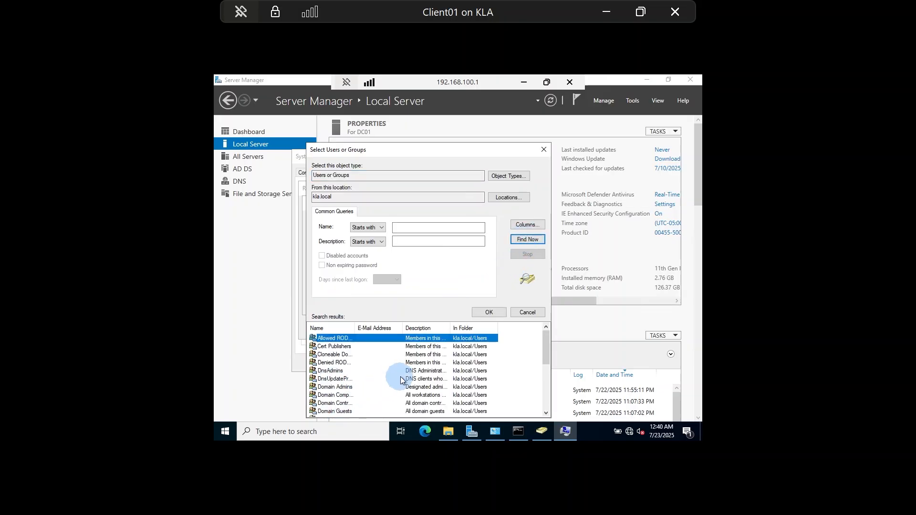
left_click_drag(546, 344, 546, 389)
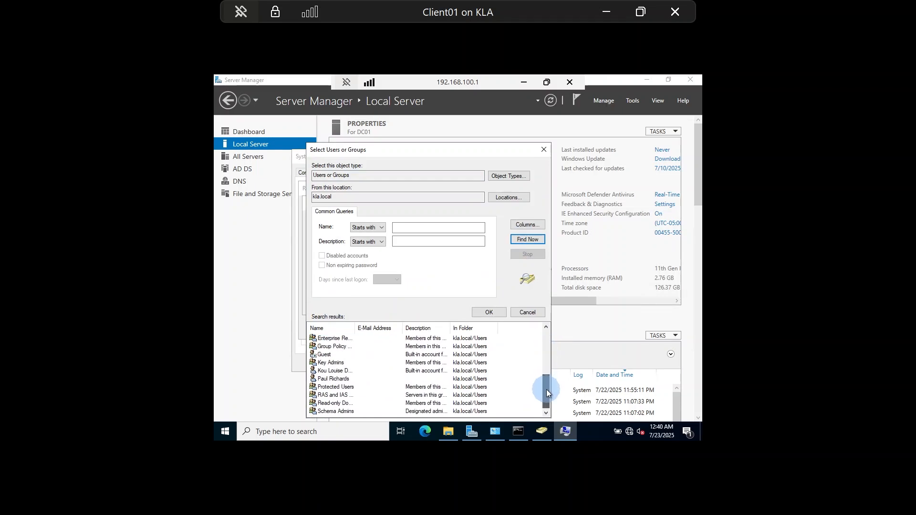
left_click(327, 379)
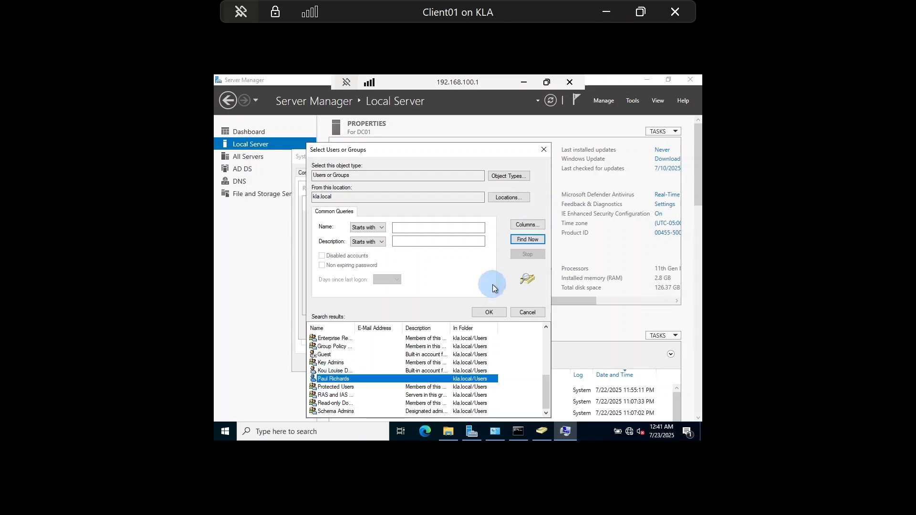
left_click(490, 312)
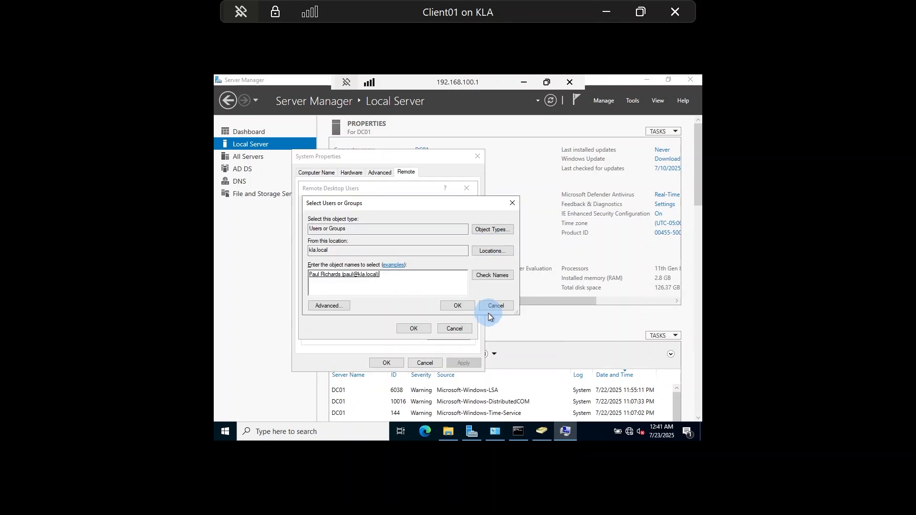
left_click(456, 306)
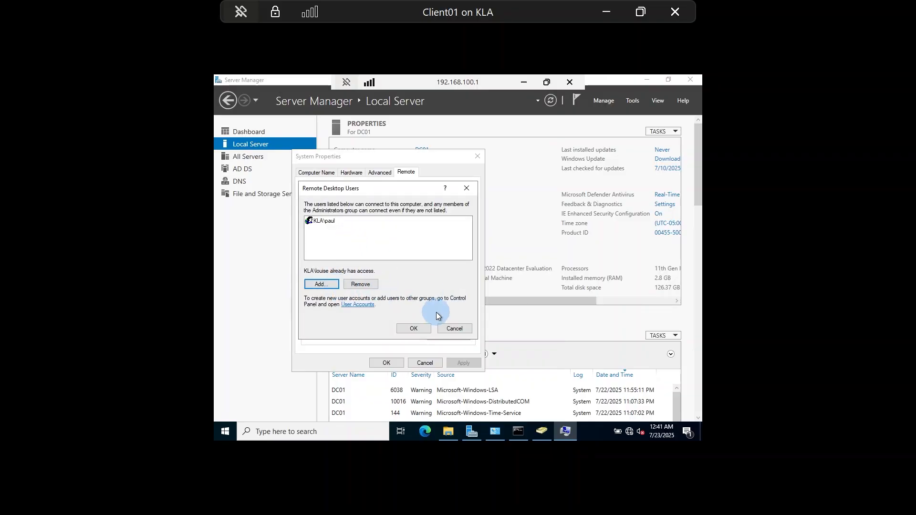
left_click(422, 333)
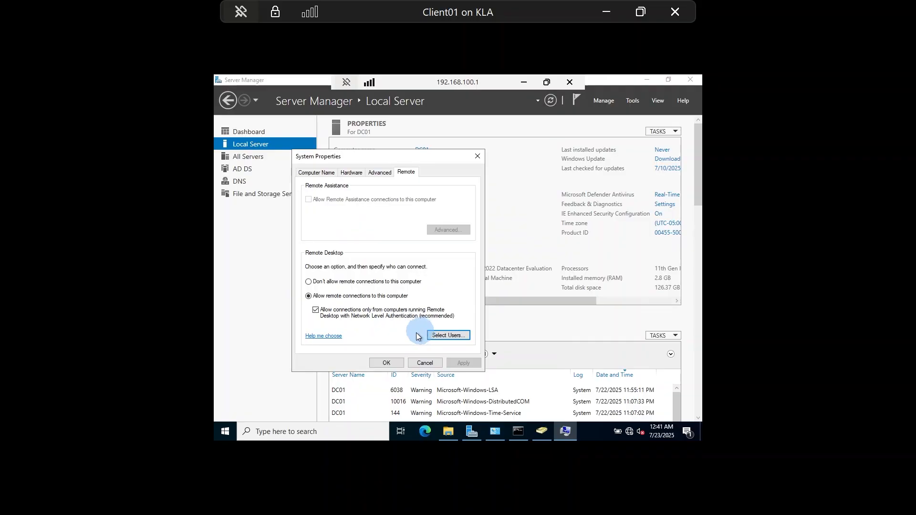
left_click(391, 362)
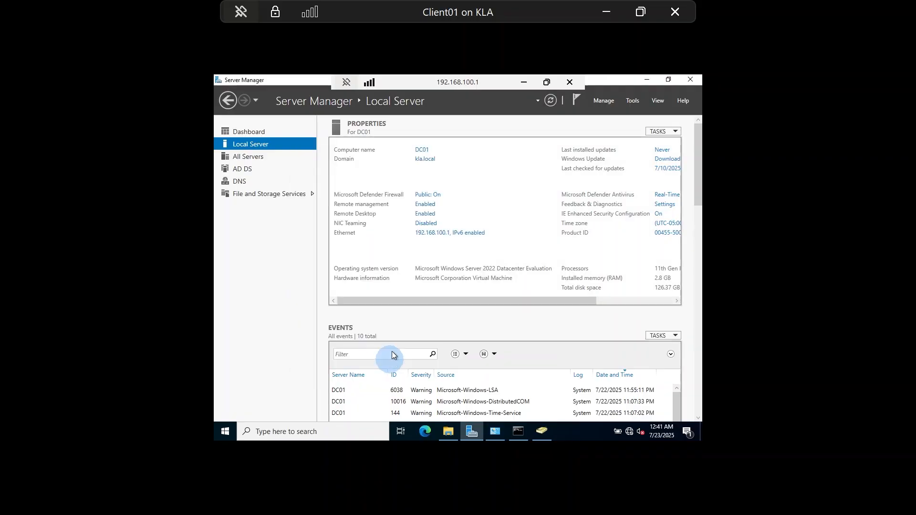
Step: Verify the user appears in the Remote Desktop Users list, close the dialogs, and minimize the session
left_click(434, 204)
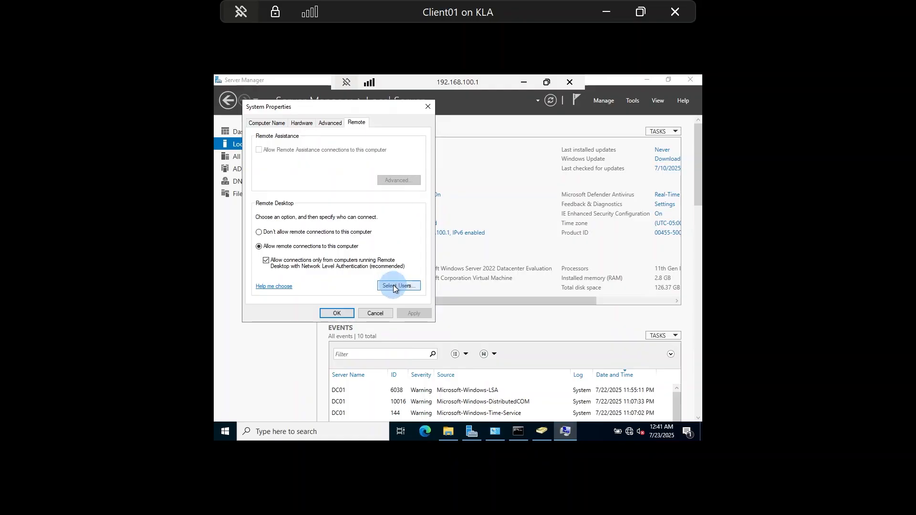
left_click(394, 286)
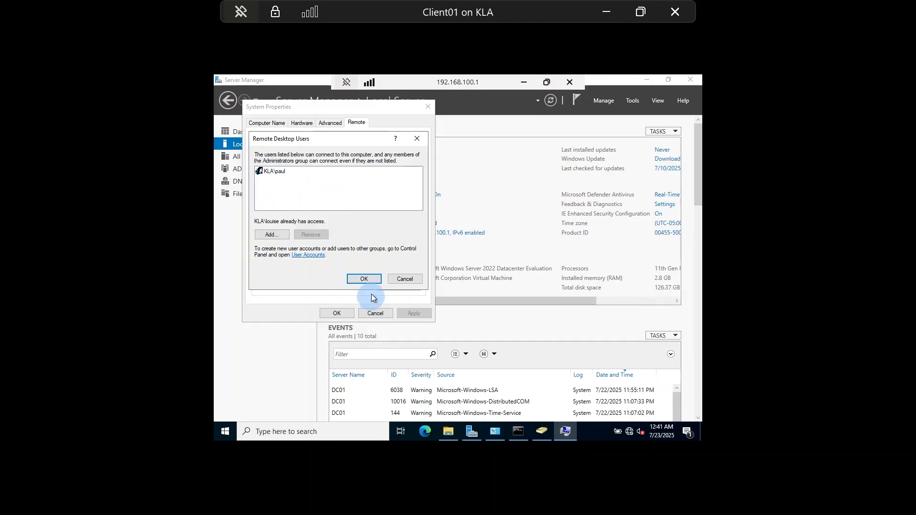
left_click(371, 279)
left_click(337, 313)
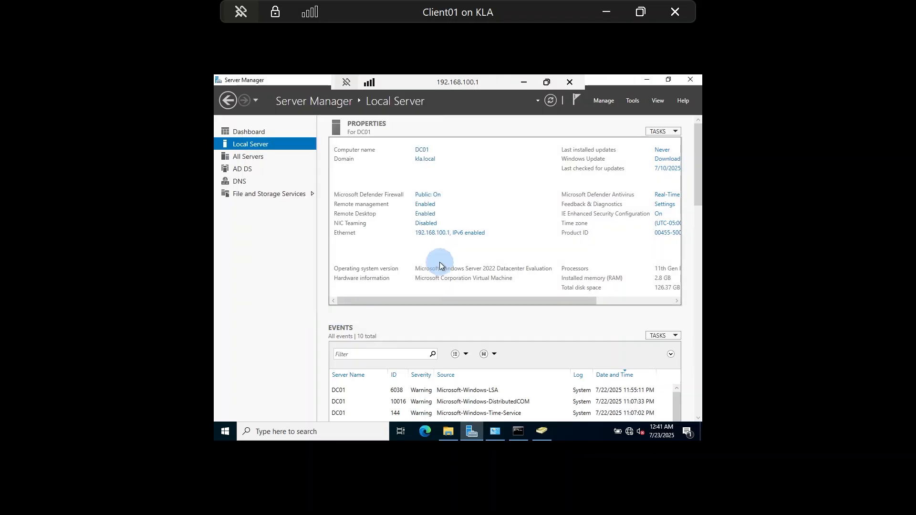
left_click(523, 82)
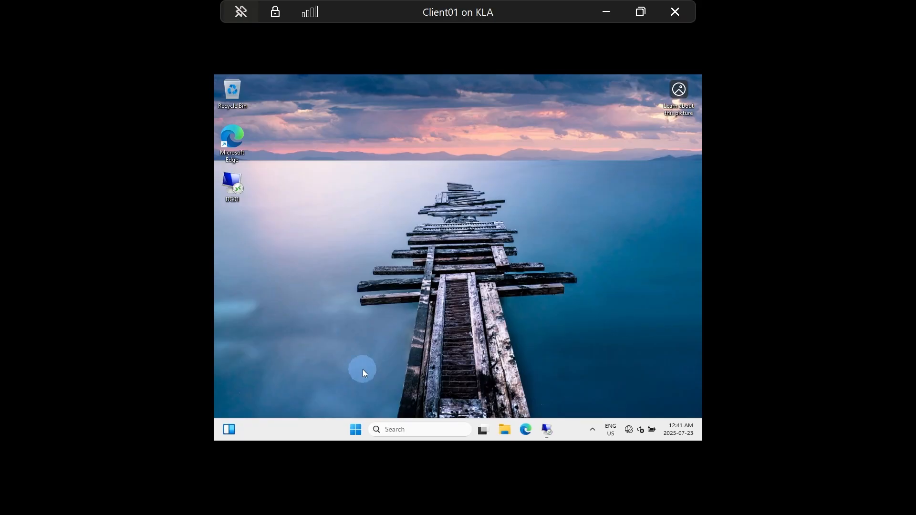
Step: Switch Client01 to the other domain user and sign in with their password
left_click(355, 430)
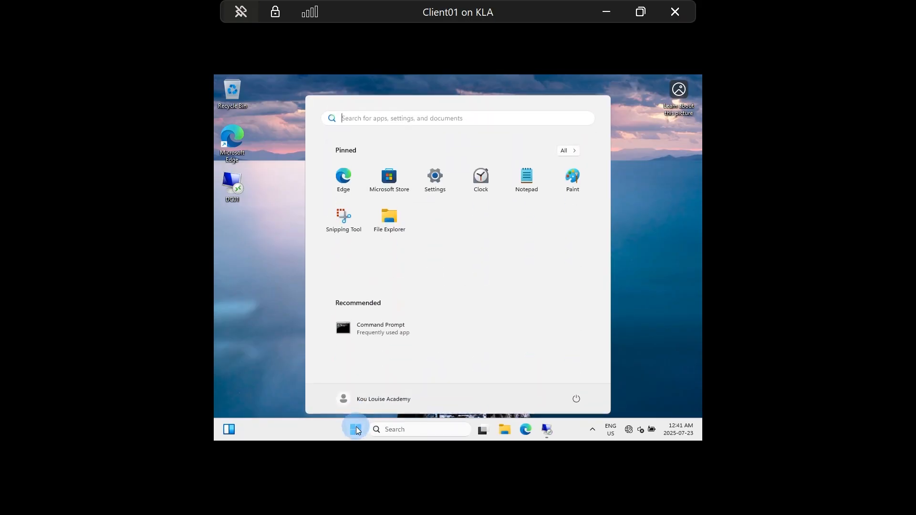
left_click(375, 403)
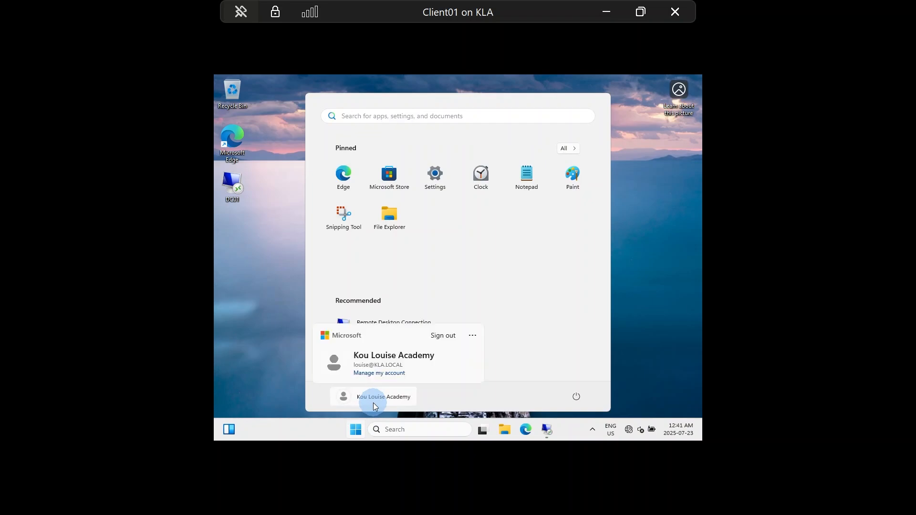
left_click(473, 337)
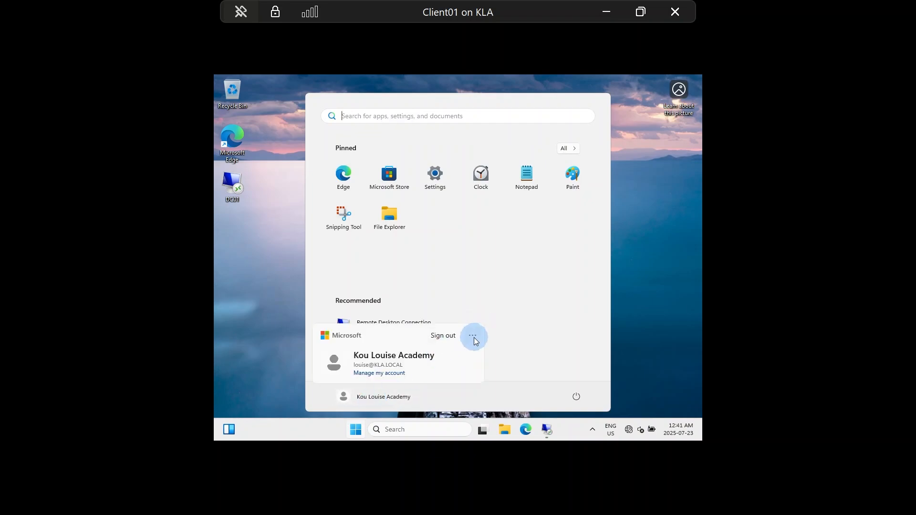
left_click(507, 264)
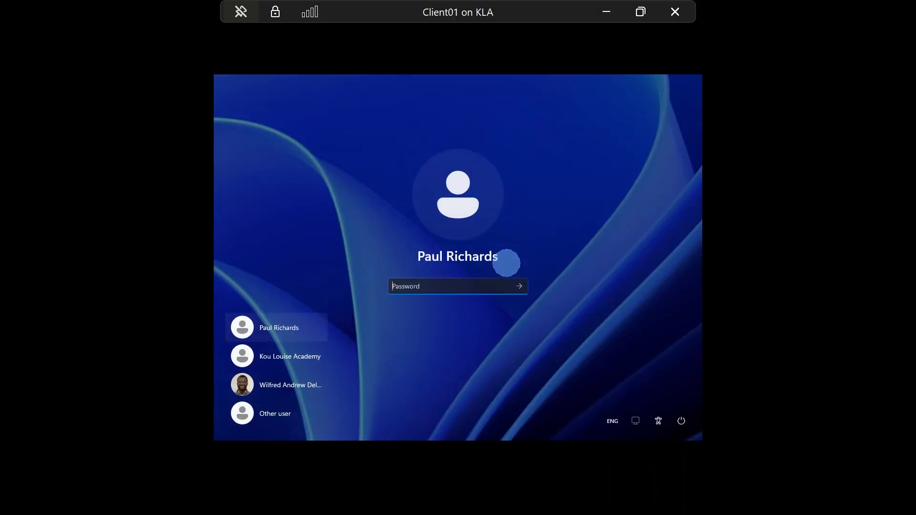
type("**********")
key("Return")
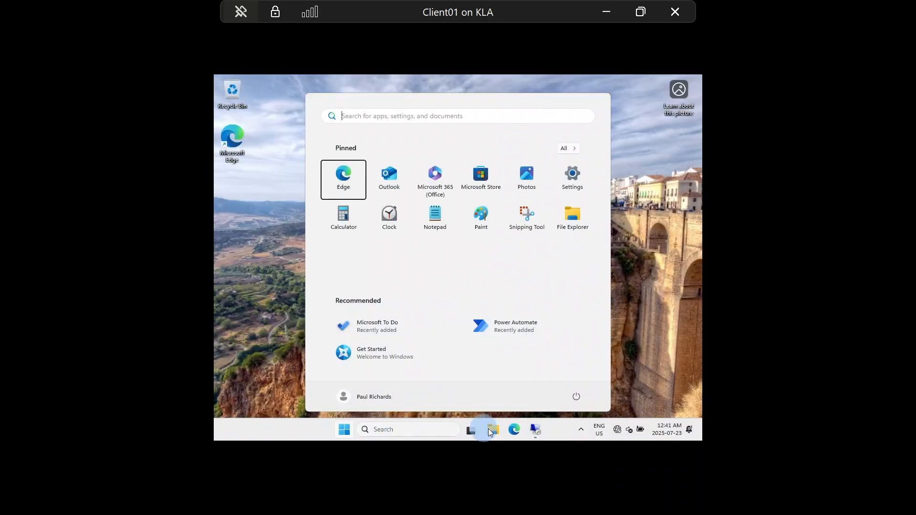
Step: Connect to dc01 with Remote Desktop Connection, submitting the domain user's credentials
left_click(537, 427)
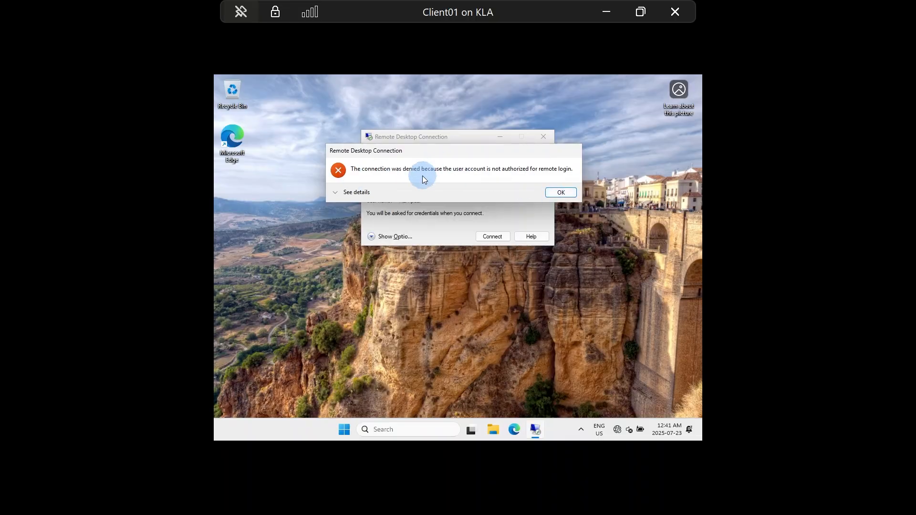
left_click(561, 192)
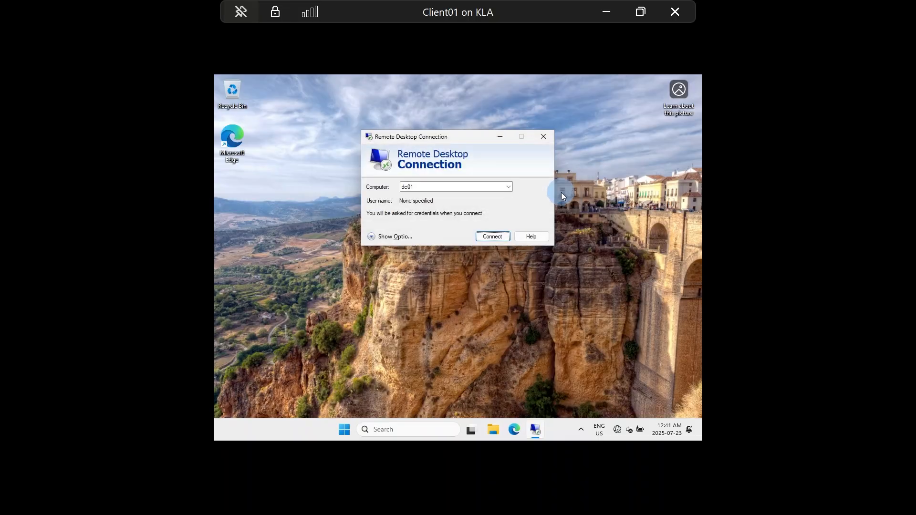
left_click(499, 239)
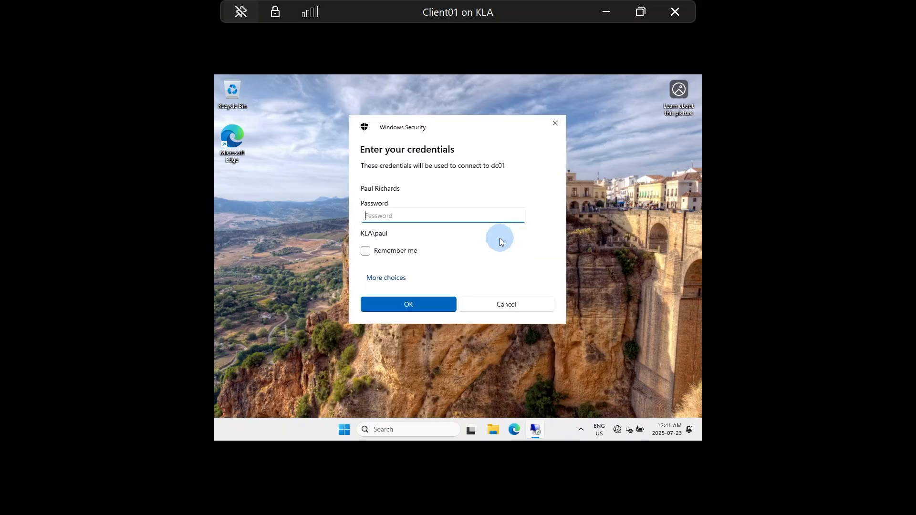
type("•••••••••")
key("Caps_Lock")
type("•••")
left_click(414, 310)
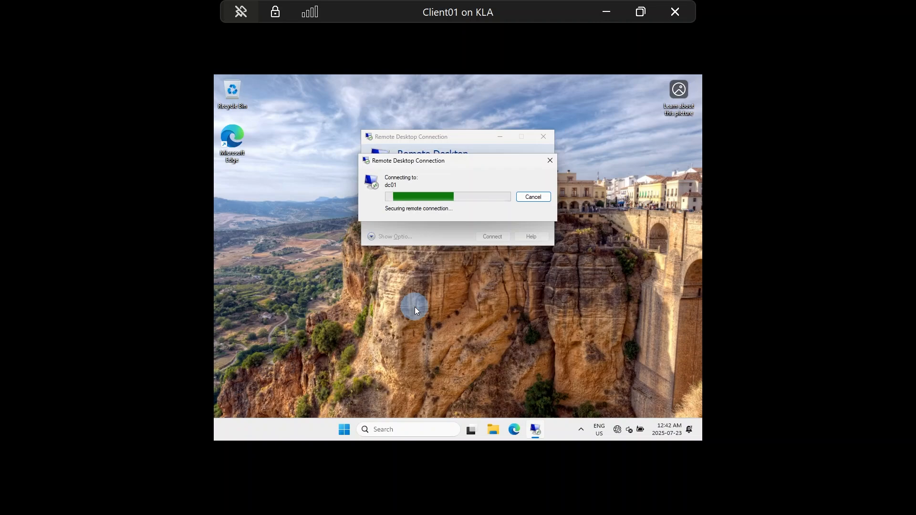